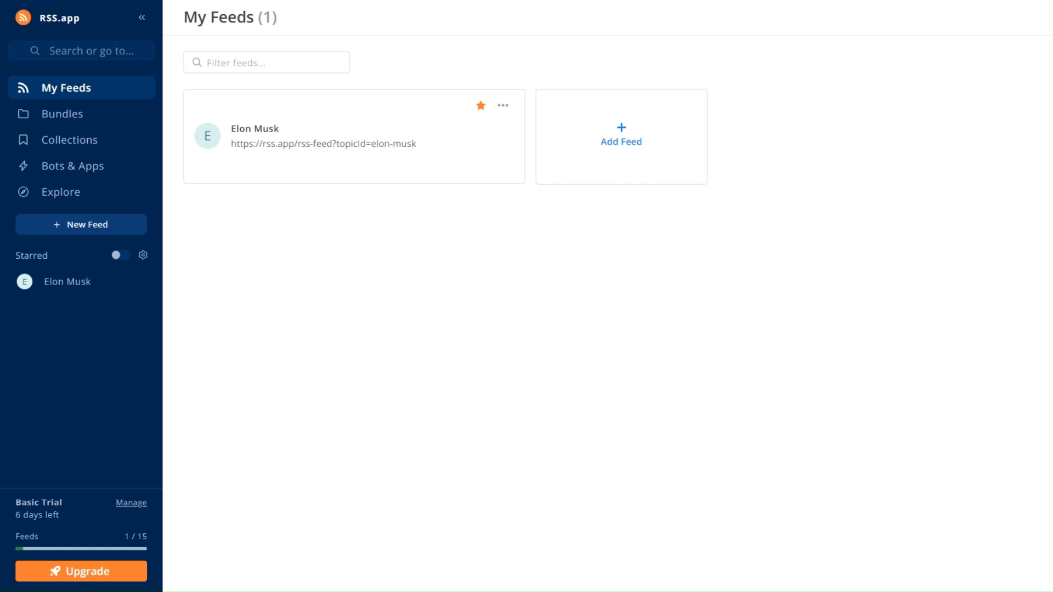
- Generate a new RSS feed for the topic Artificial Intelligence
click(649, 155)
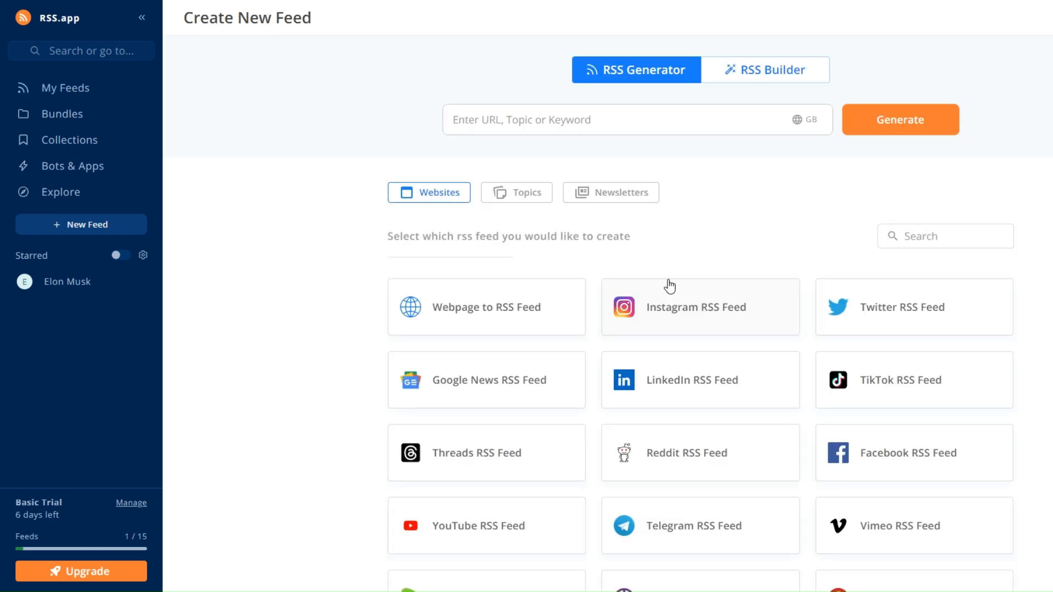
click(572, 119)
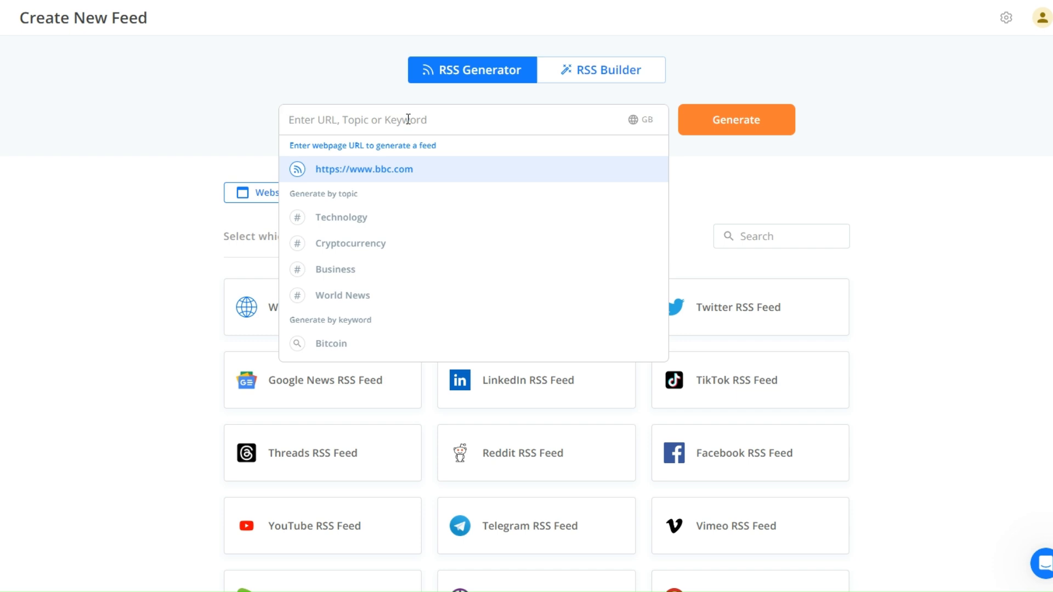
text(art)
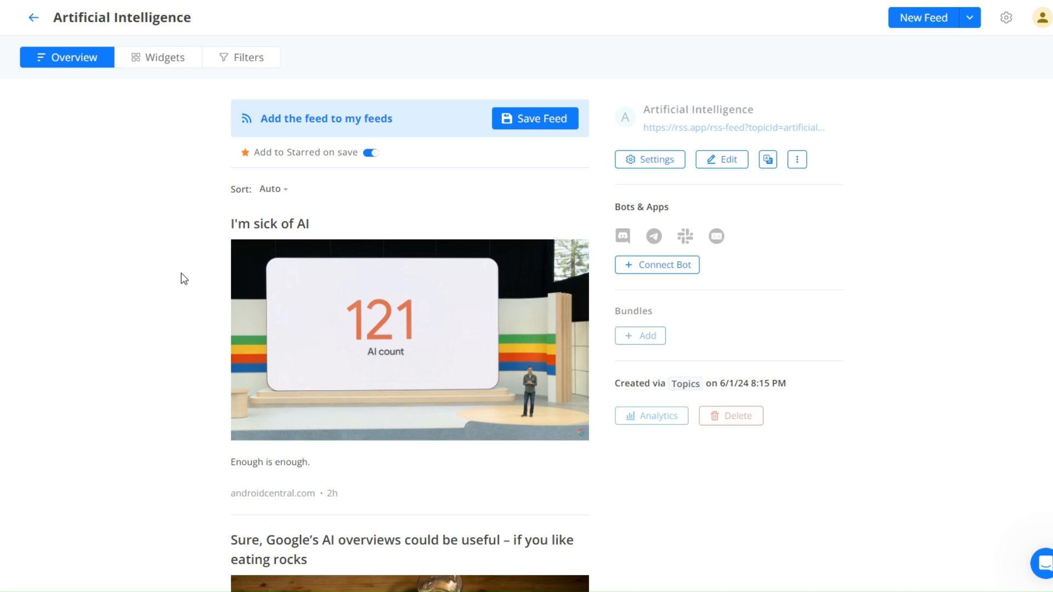
- Look through the generated articles, save the Artificial Intelligence feed, and copy its XML feed link
scroll(181, 274, down, 8)
scroll(181, 273, down, 5)
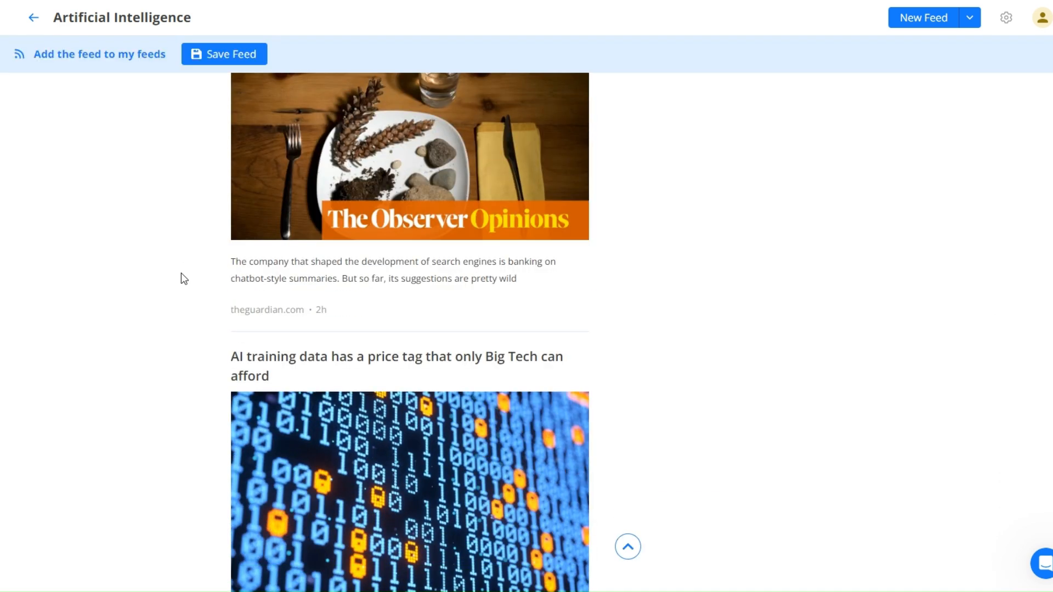
scroll(181, 274, down, 10)
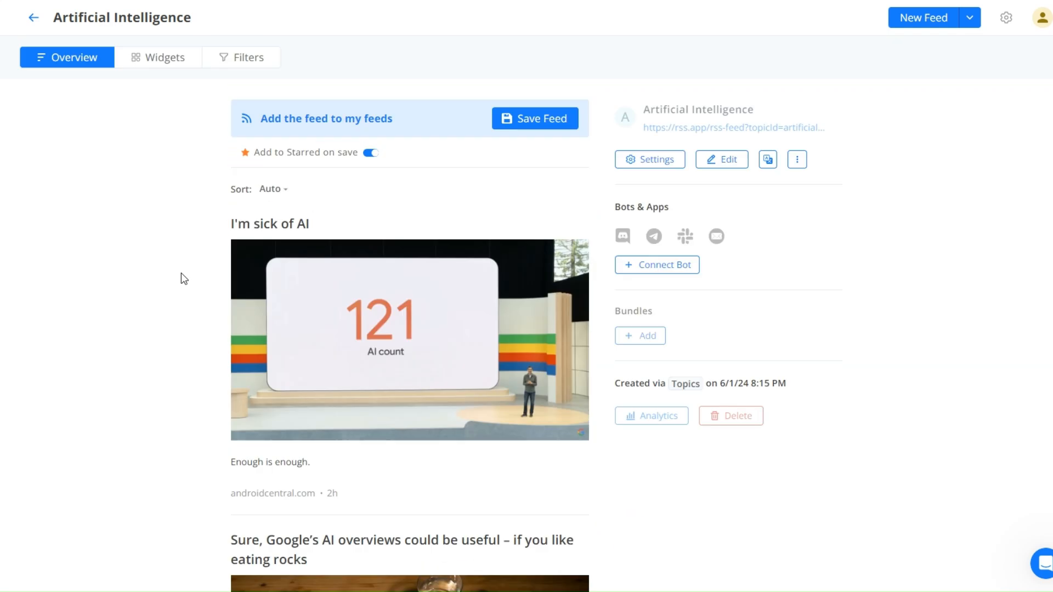
click(531, 120)
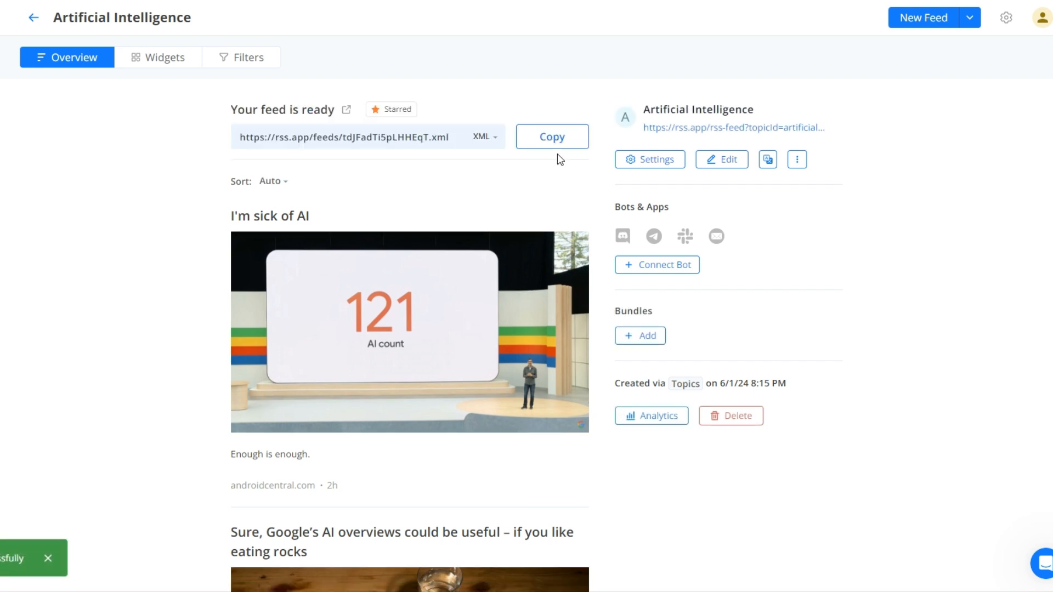
click(553, 137)
click(552, 142)
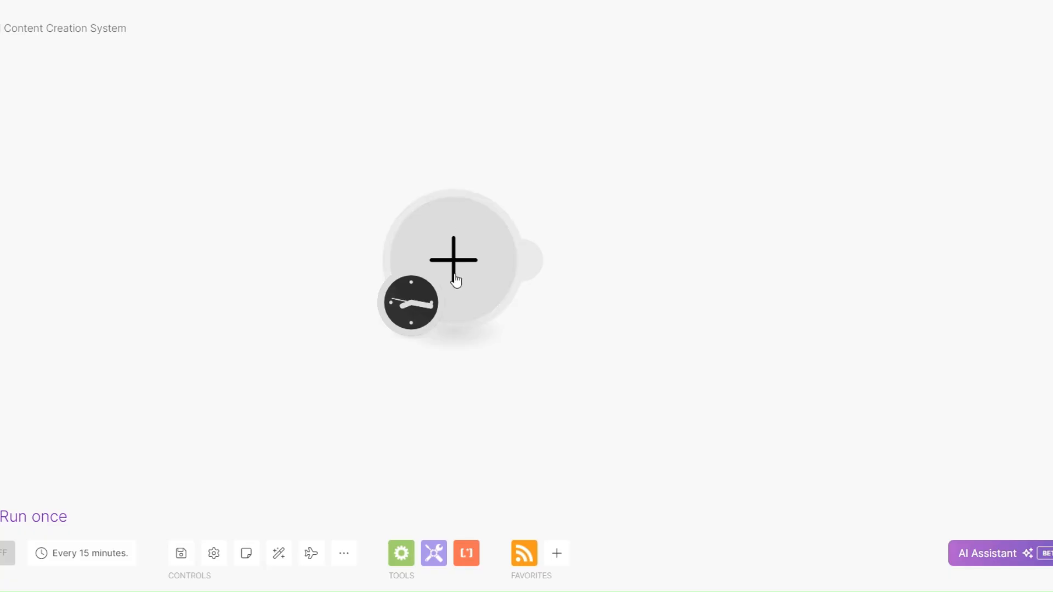
- In the AI Content Creation System scenario in Make, add the RSS module Retrieve RSS feed items as the first module
click(455, 280)
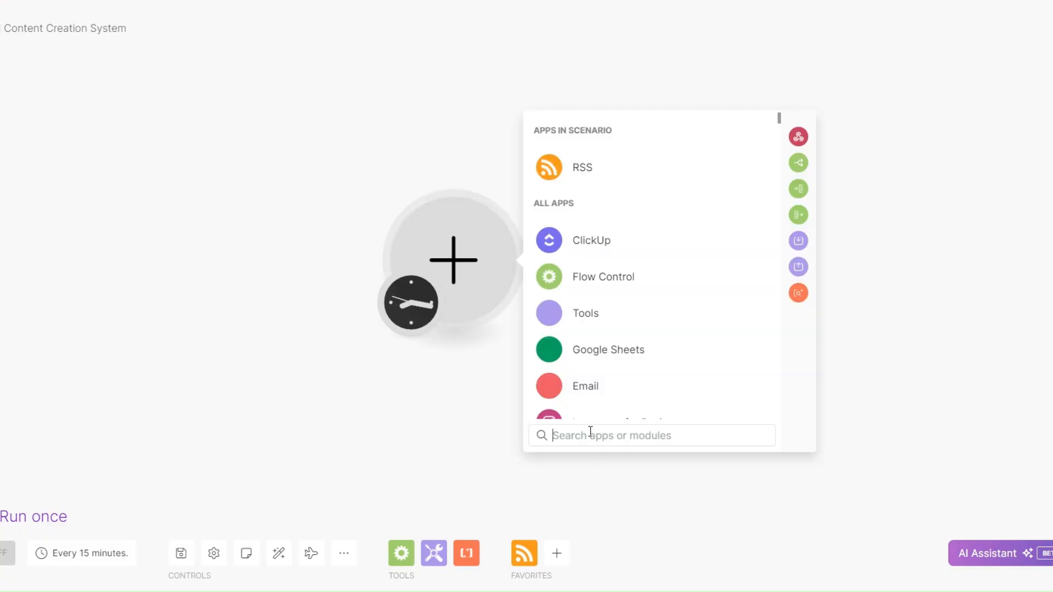
text(rss)
click(581, 135)
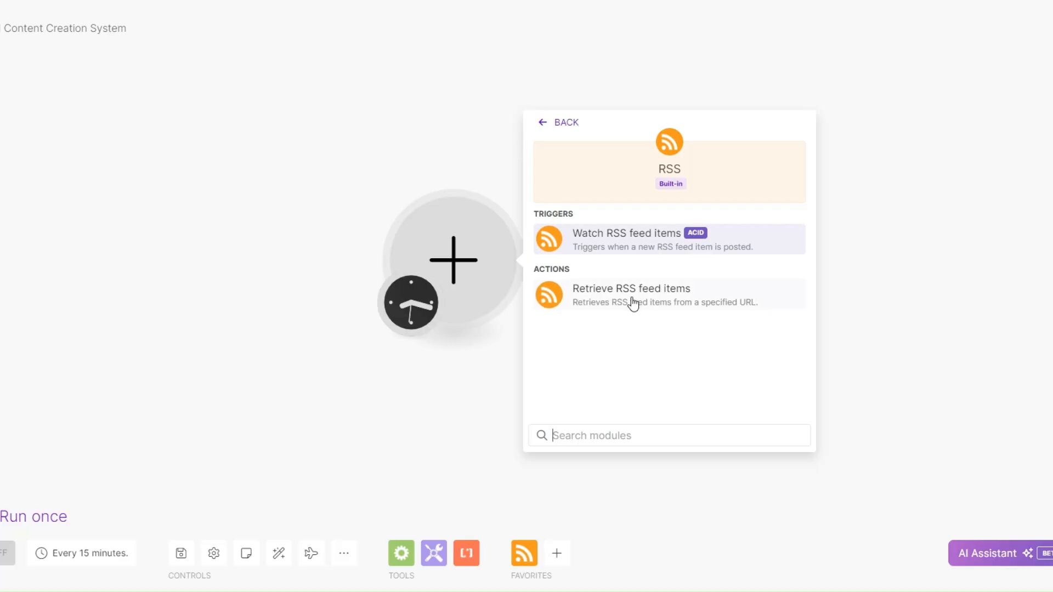
click(629, 298)
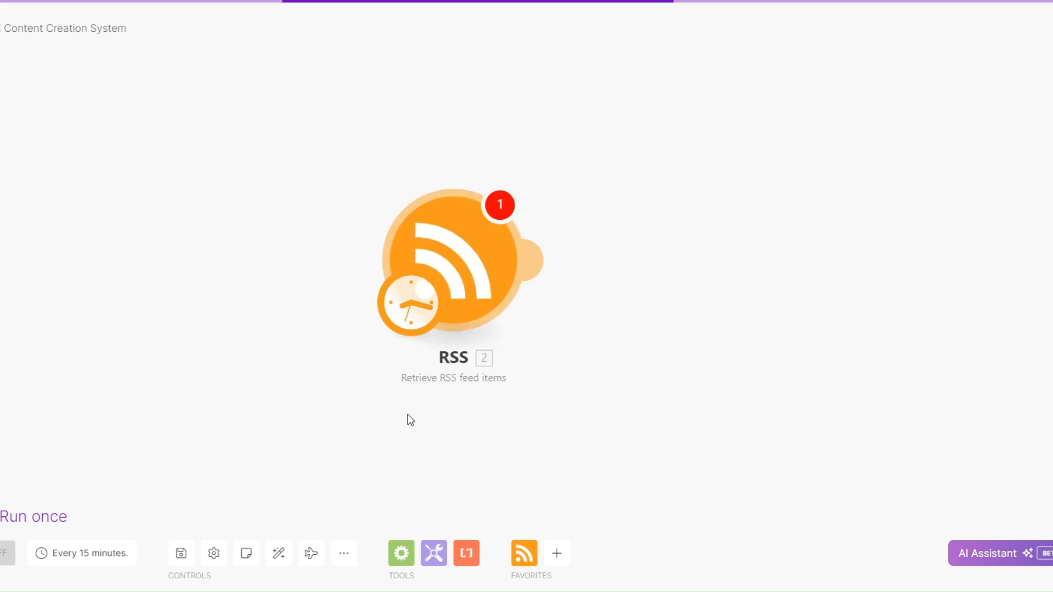
- Configure the RSS module with the copied feed URL, dates from 05/27/2024 to 06/15/2024, and a maximum of 3 returned items
click(388, 74)
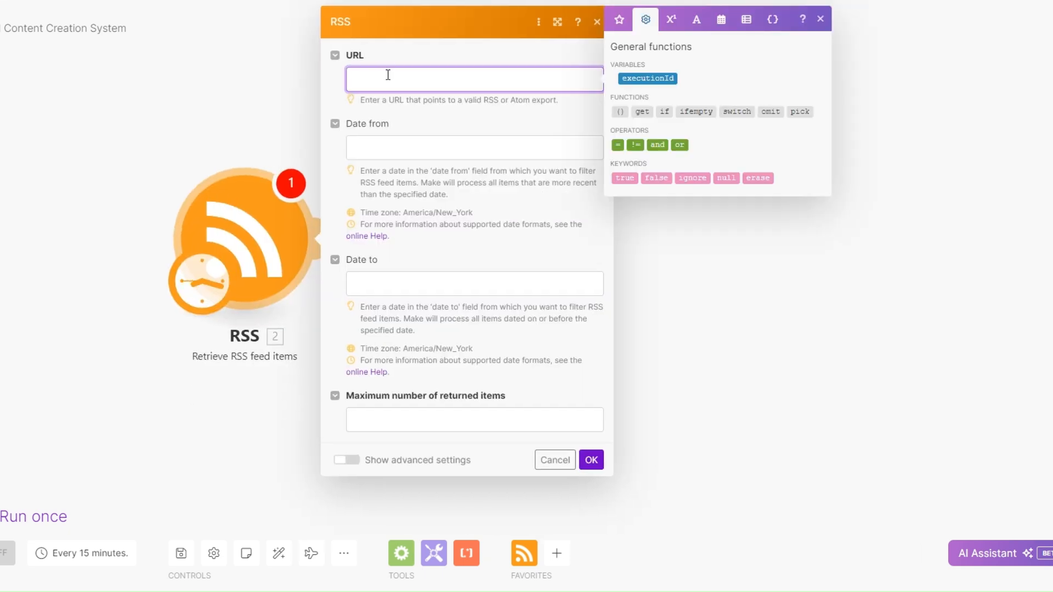
key(ctrl+v)
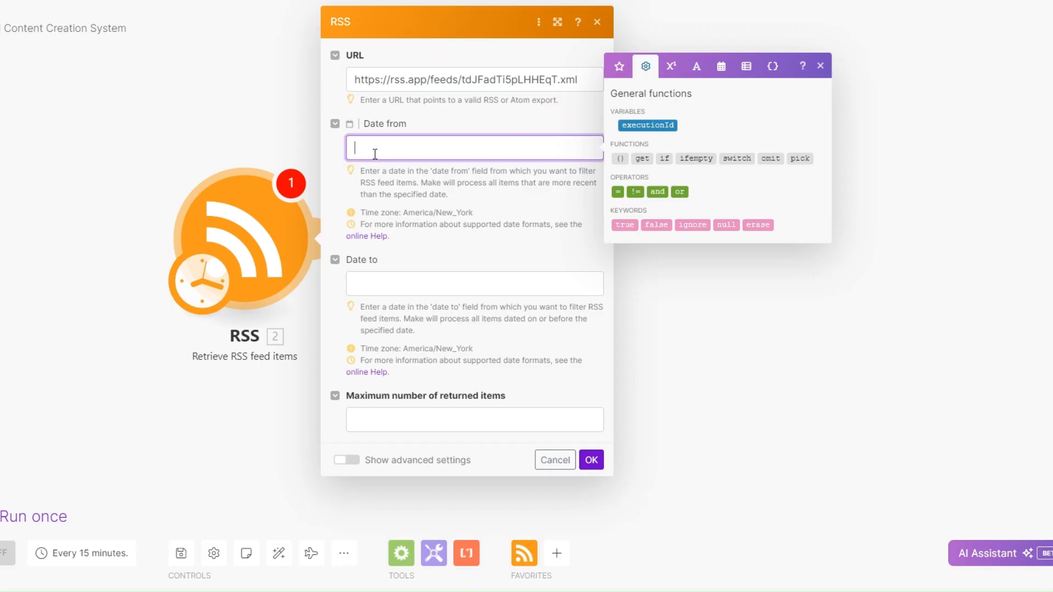
click(721, 67)
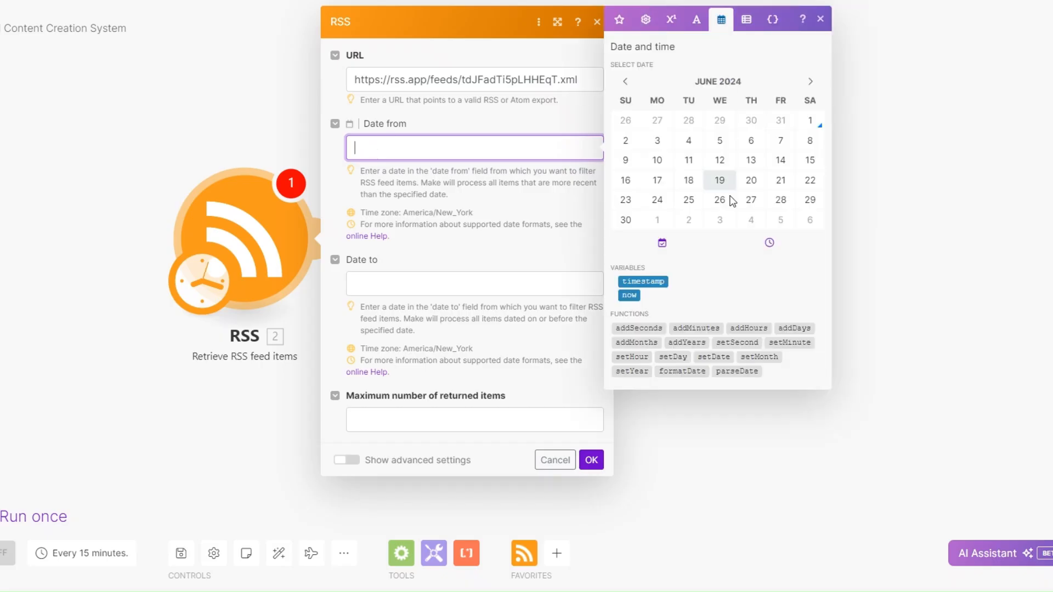
click(658, 125)
click(439, 285)
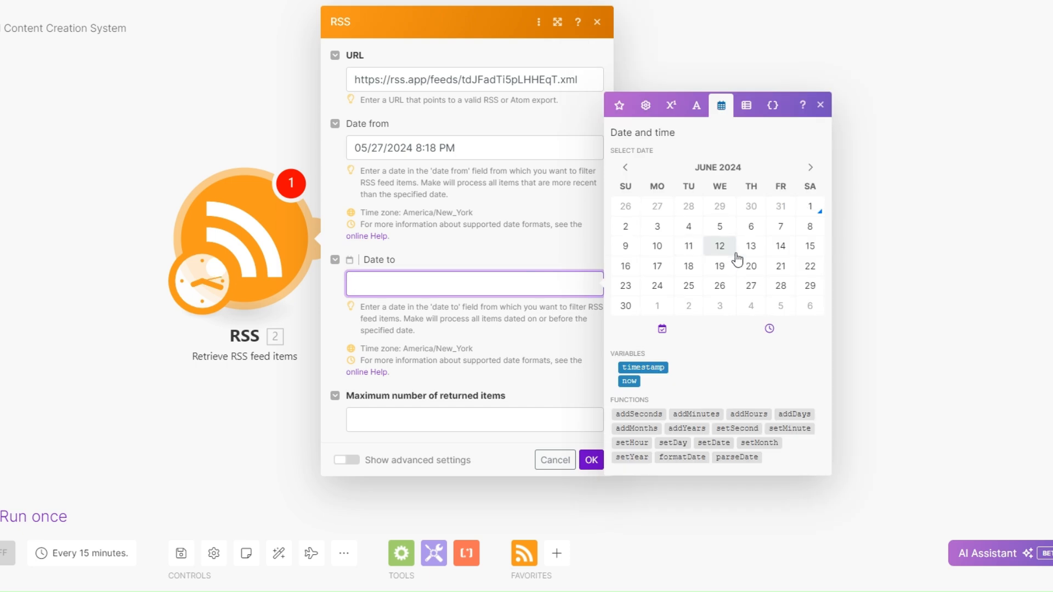
click(810, 247)
click(431, 419)
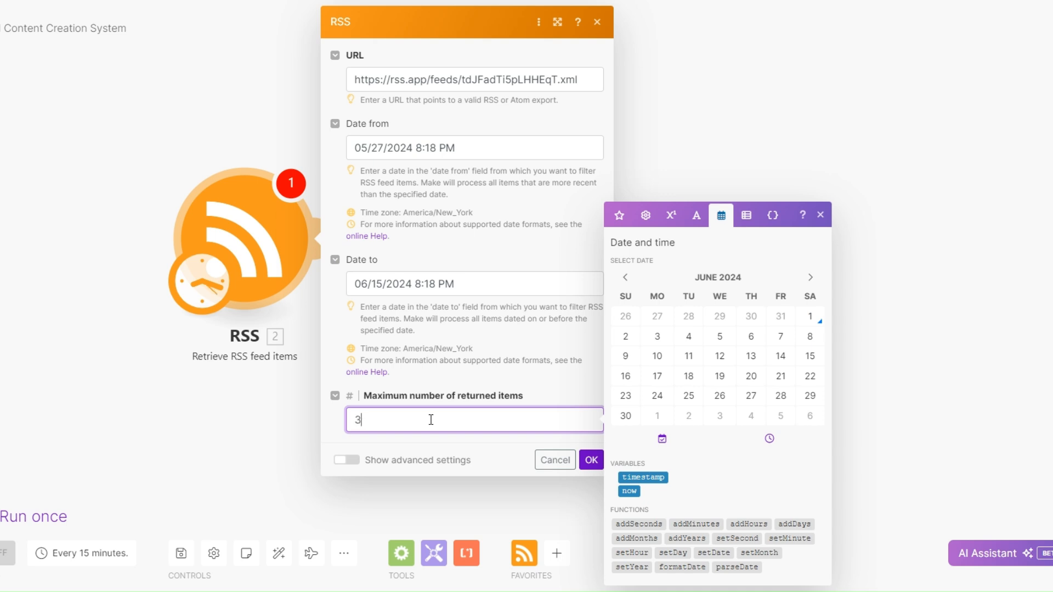
click(591, 459)
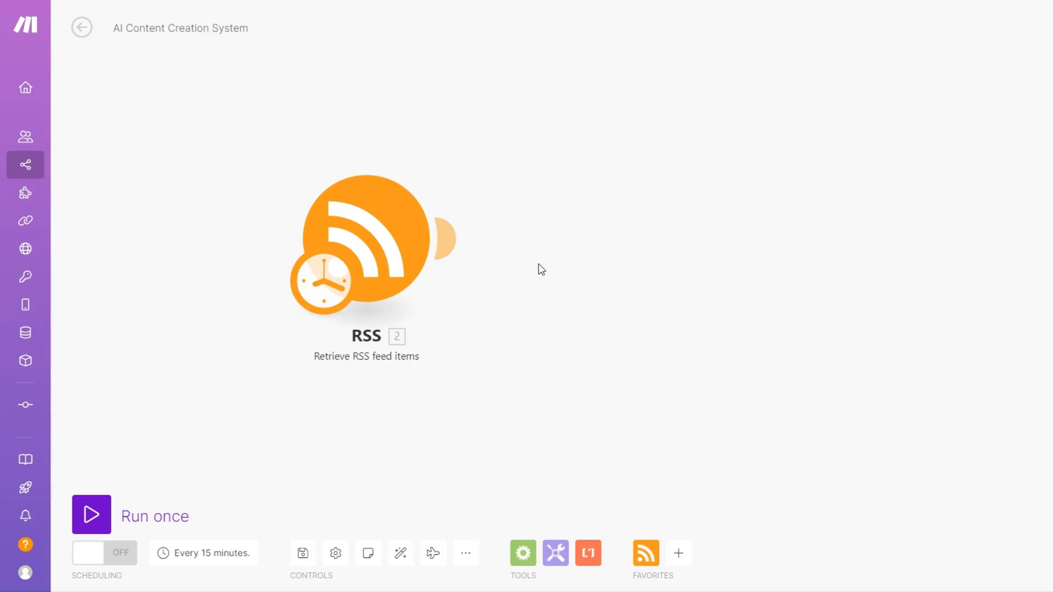
- Add an HTTP Get a file module after the RSS module, with its URL mapped to the RSS item's URL
click(450, 240)
text(http)
click(759, 117)
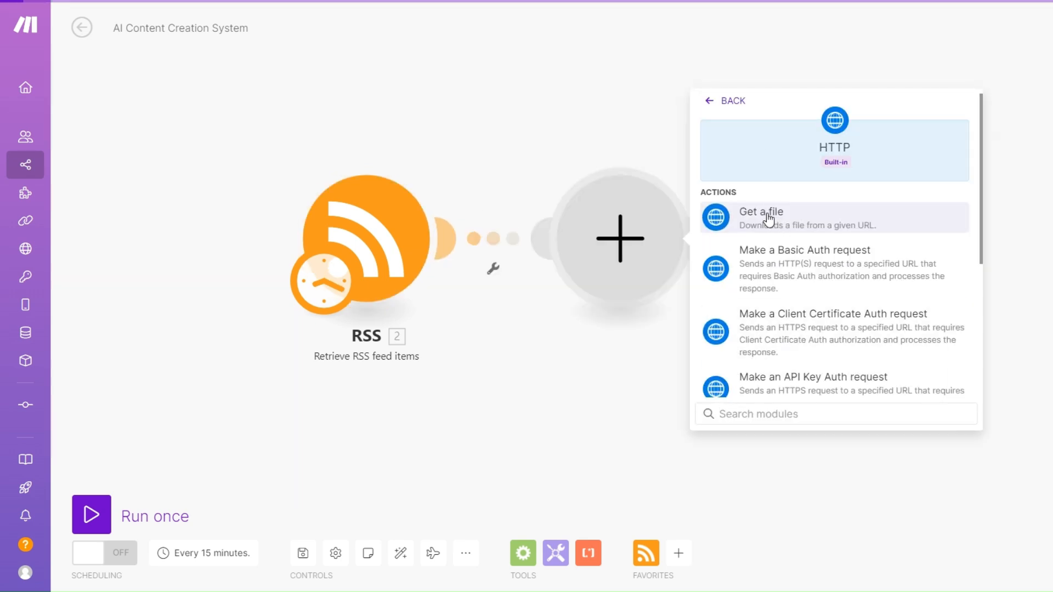
click(768, 218)
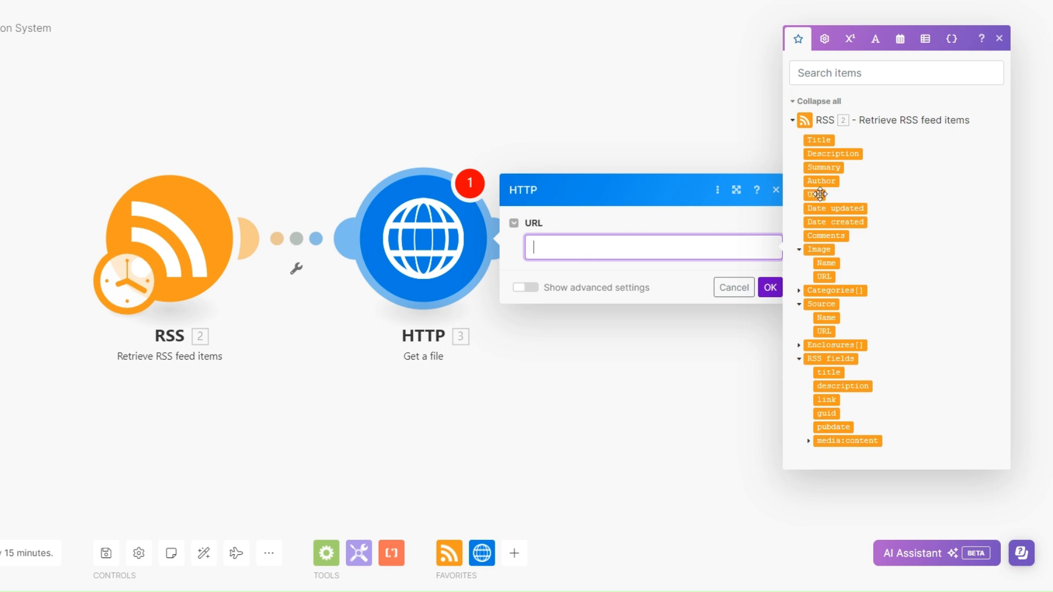
click(820, 195)
click(770, 287)
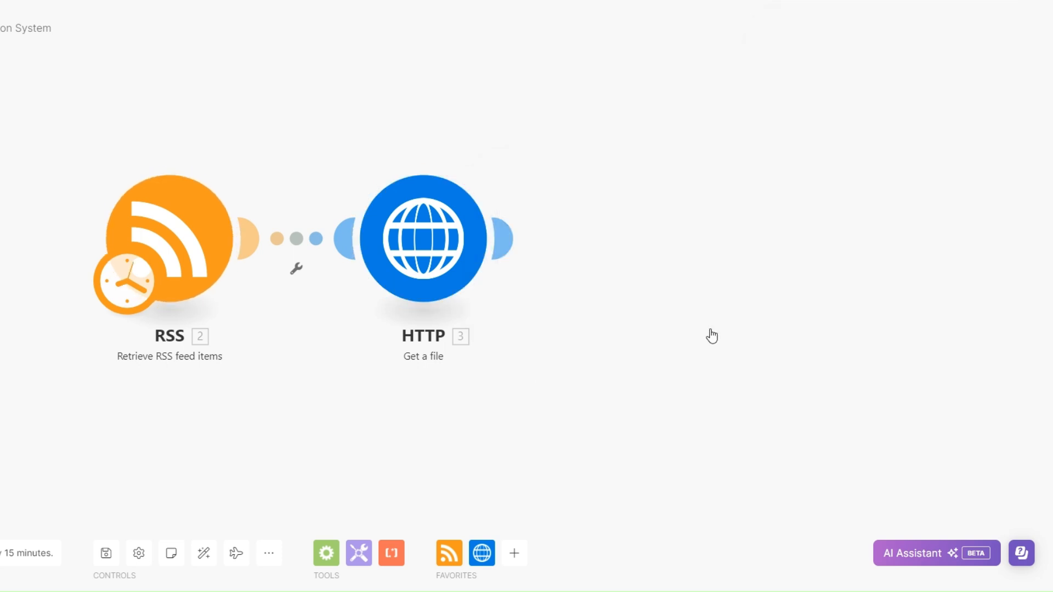
click(501, 239)
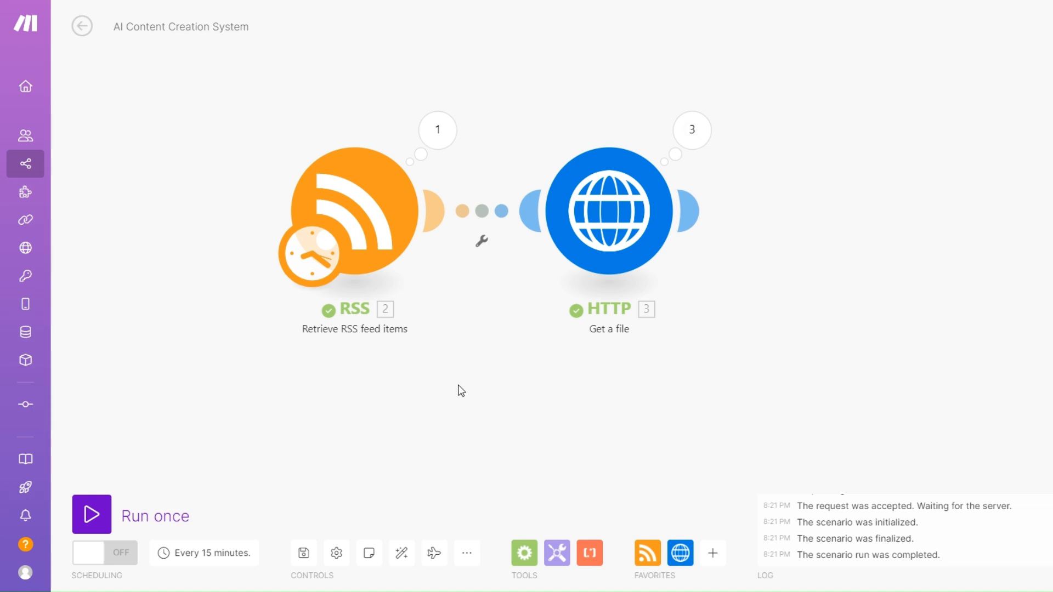
- Examine the HTTP module's run results for all three operations, including the HTML data returned by Operation 1
click(668, 146)
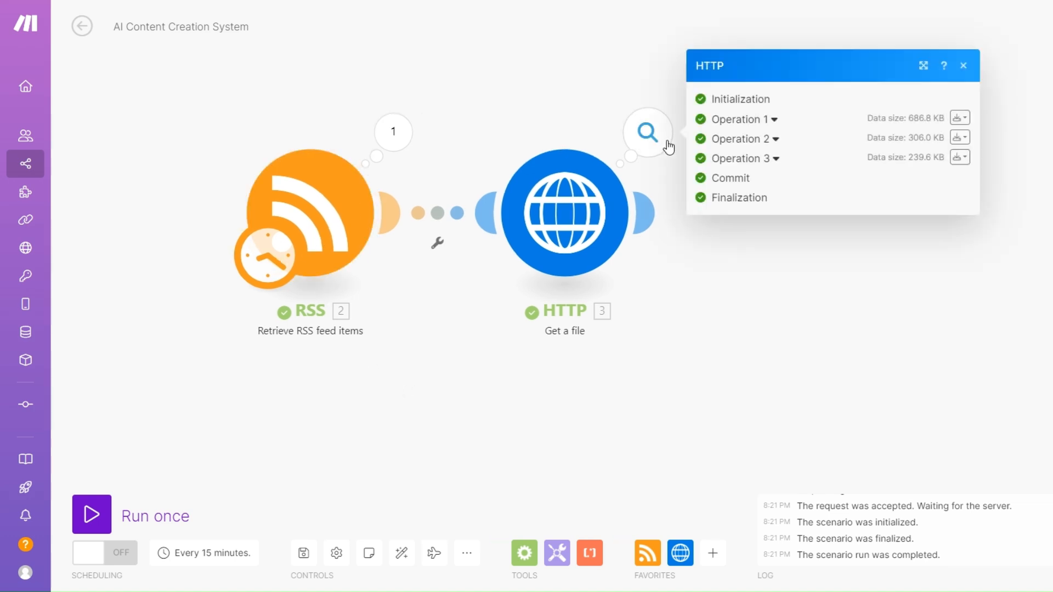
click(774, 122)
click(775, 310)
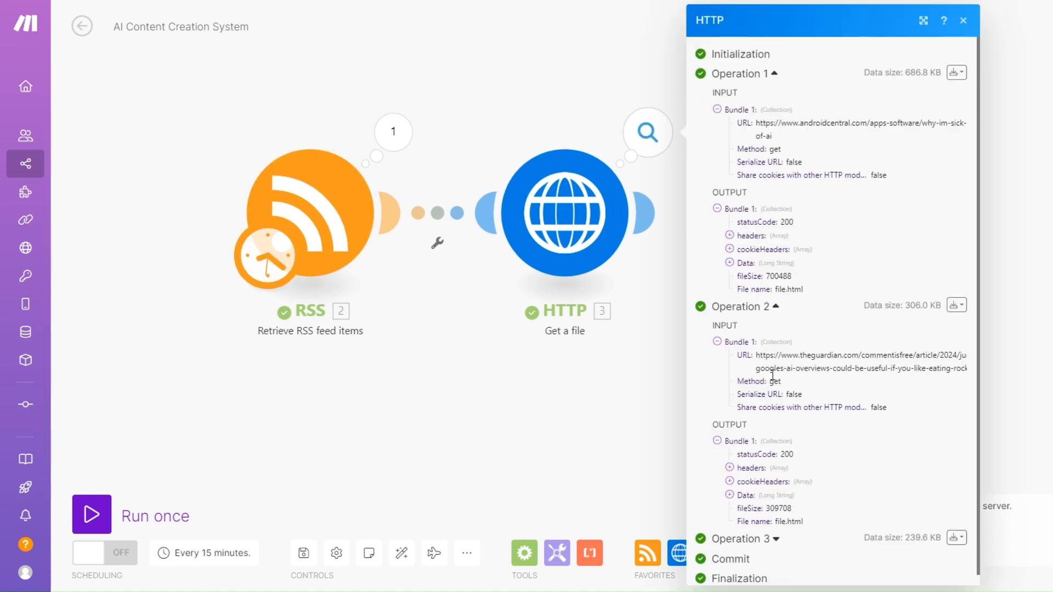
scroll(773, 378, down, 1)
click(776, 530)
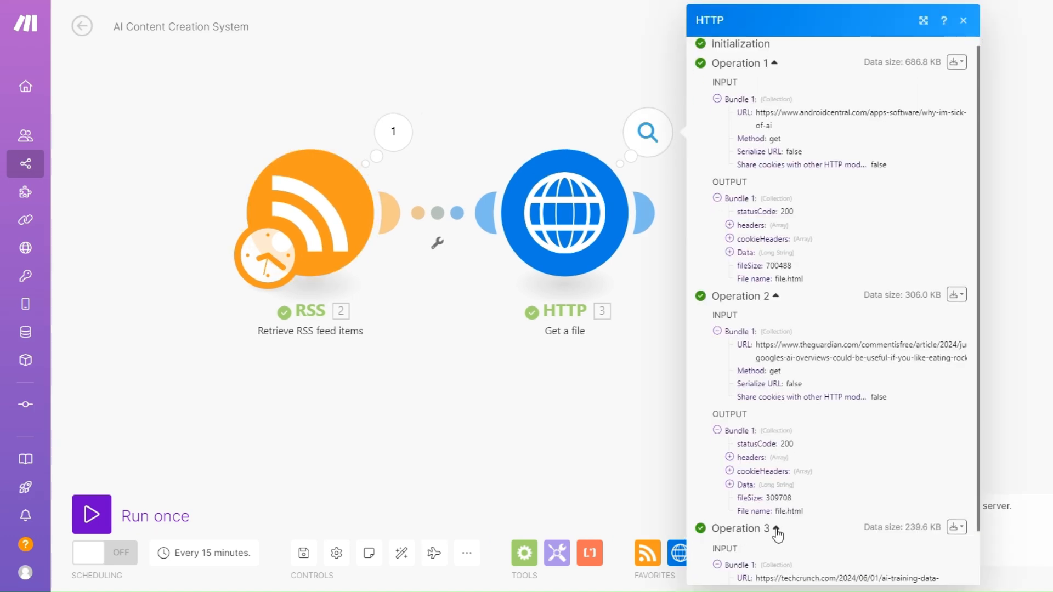
scroll(778, 430, down, 3)
scroll(777, 430, up, 4)
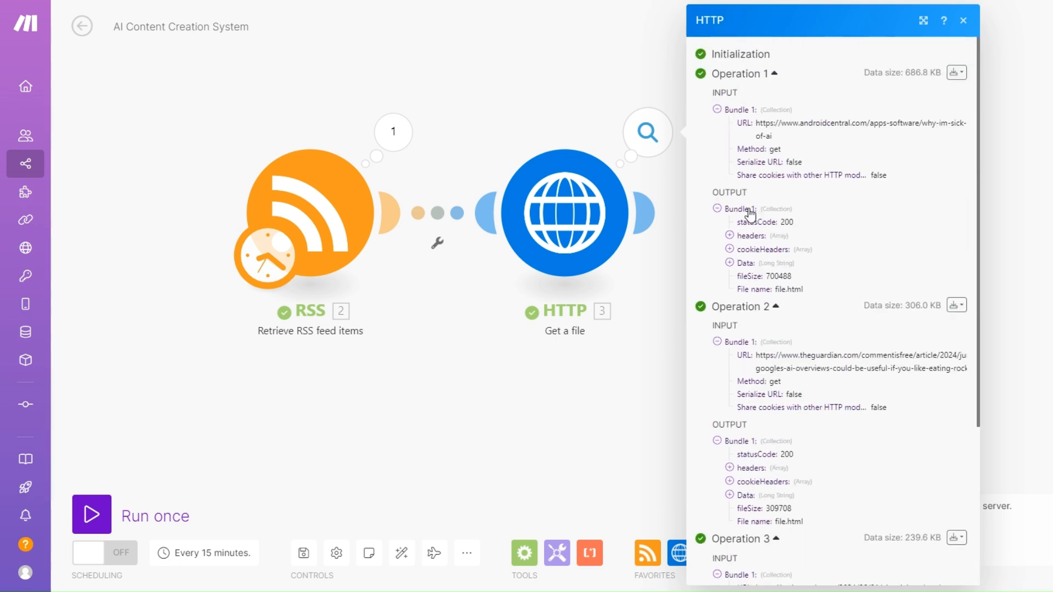
click(746, 265)
scroll(856, 373, down, 10)
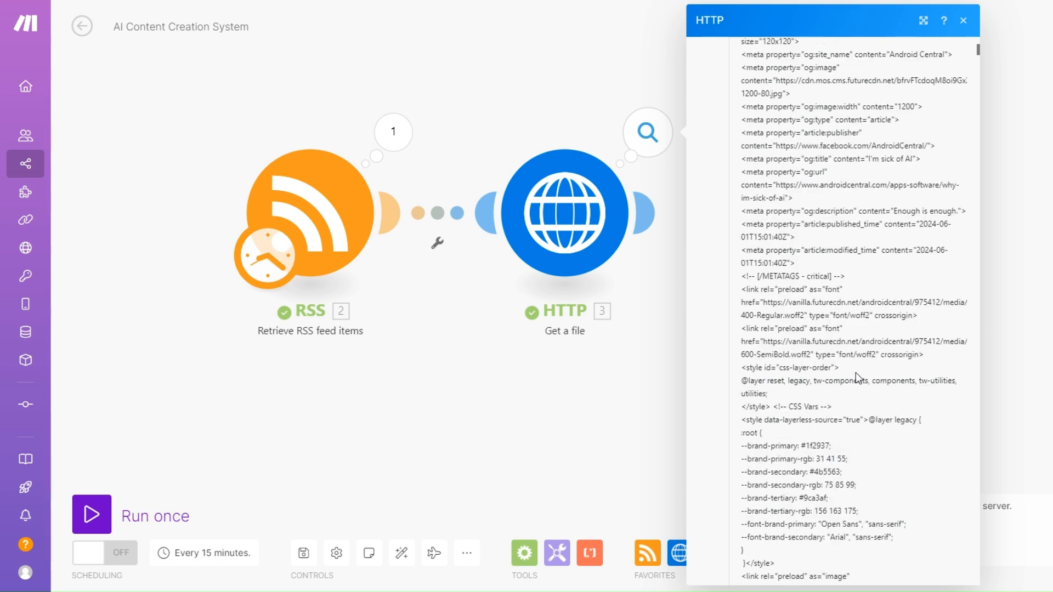
scroll(856, 373, down, 10)
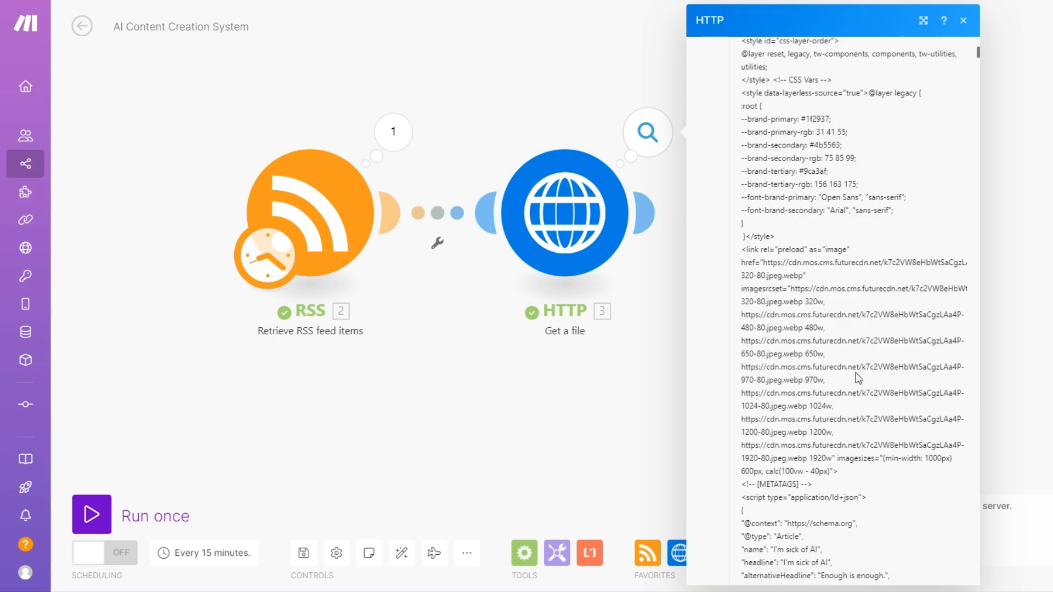
click(983, 57)
- Set the RSS module's maximum number of returned items to 1 and run the scenario once
click(299, 249)
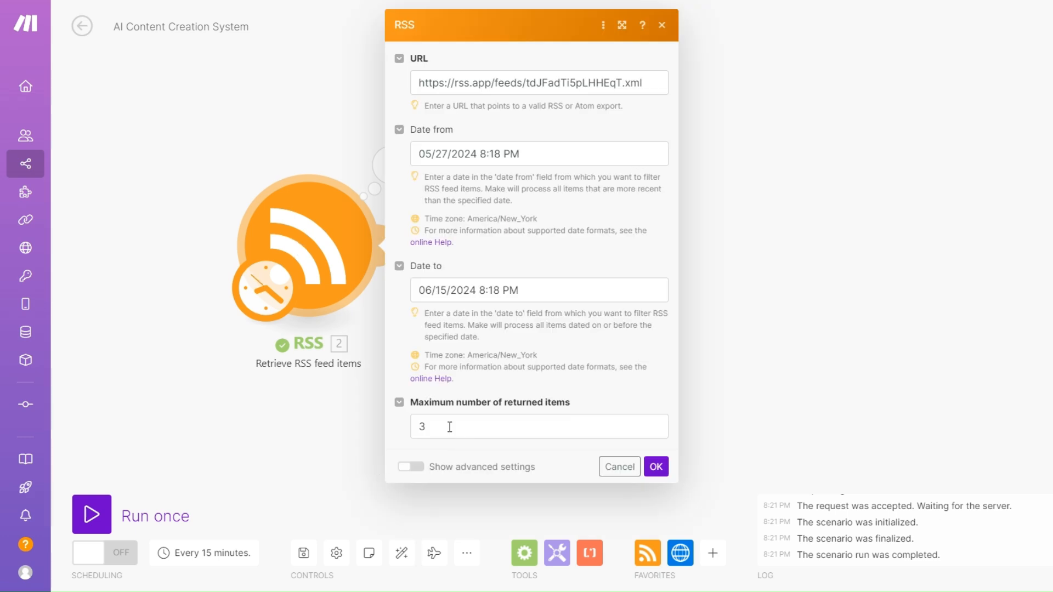
drag(450, 427, 413, 431)
text(1)
click(656, 466)
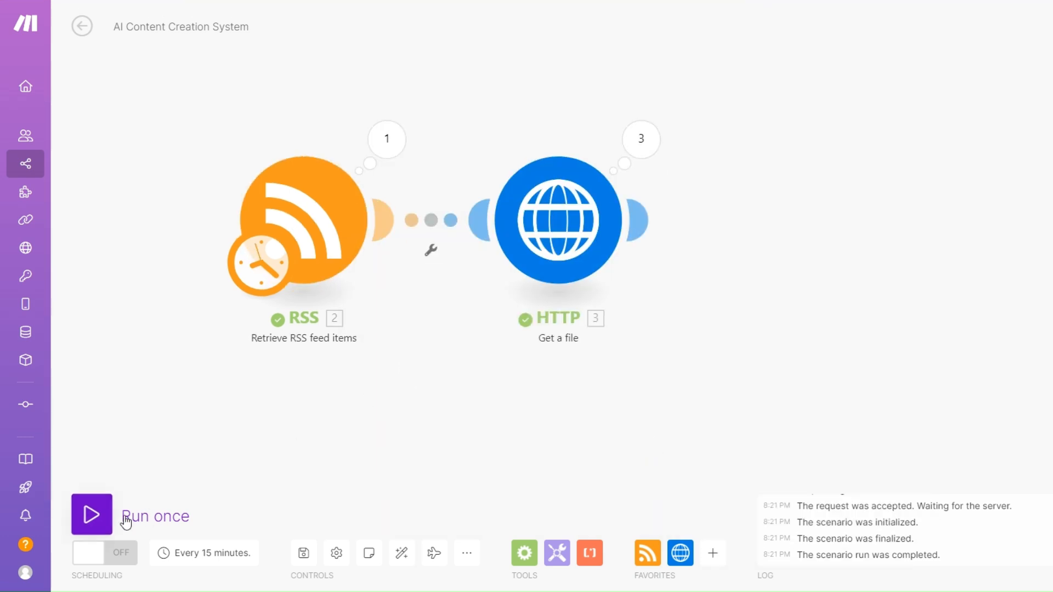
click(92, 514)
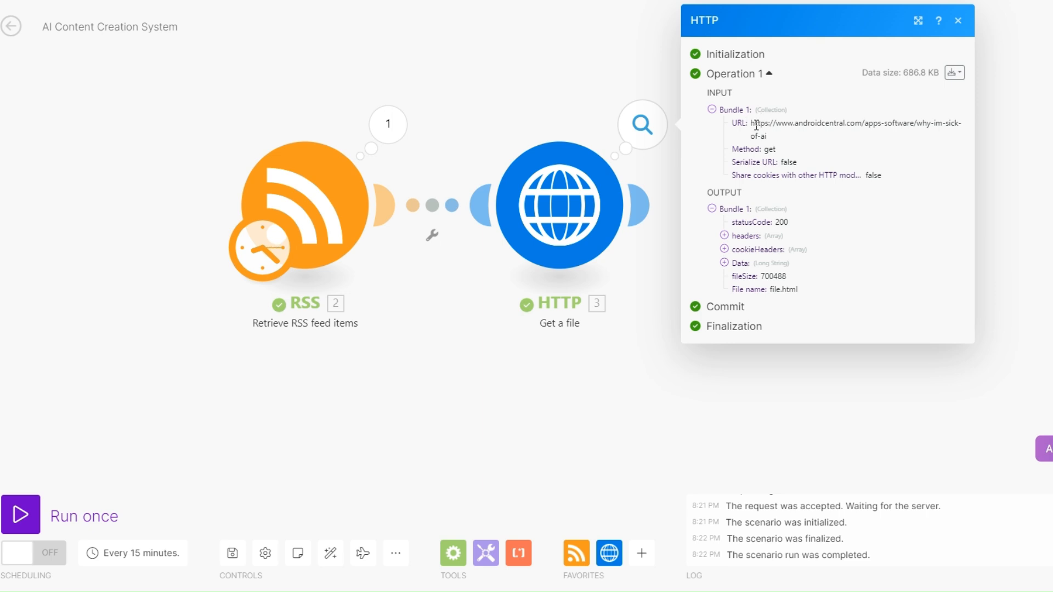
- Examine the file size and full HTML data in the HTTP module's output from the new run
double_click(775, 276)
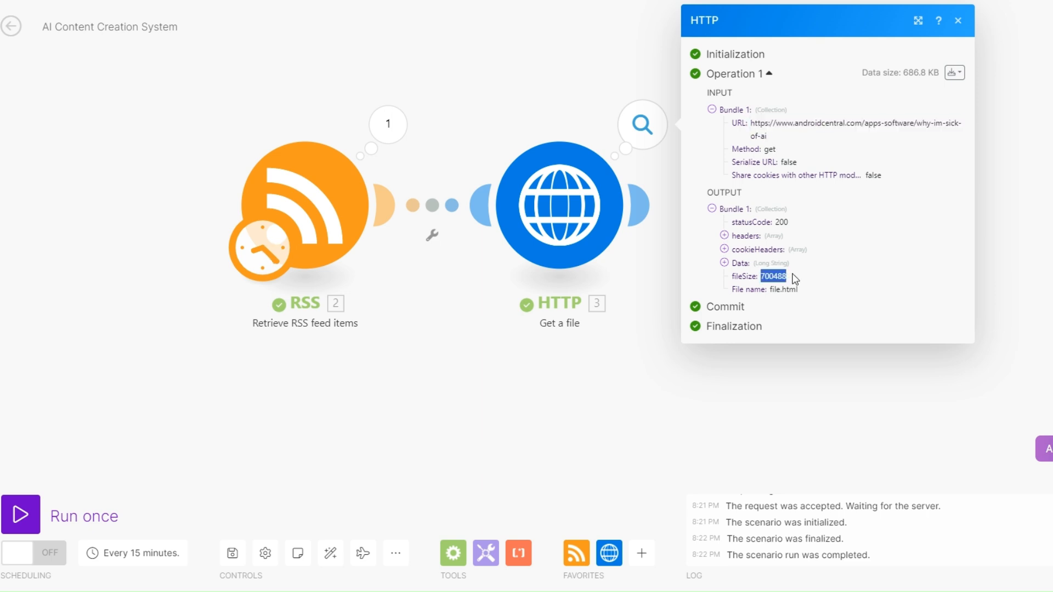
click(724, 264)
scroll(764, 343, down, 5)
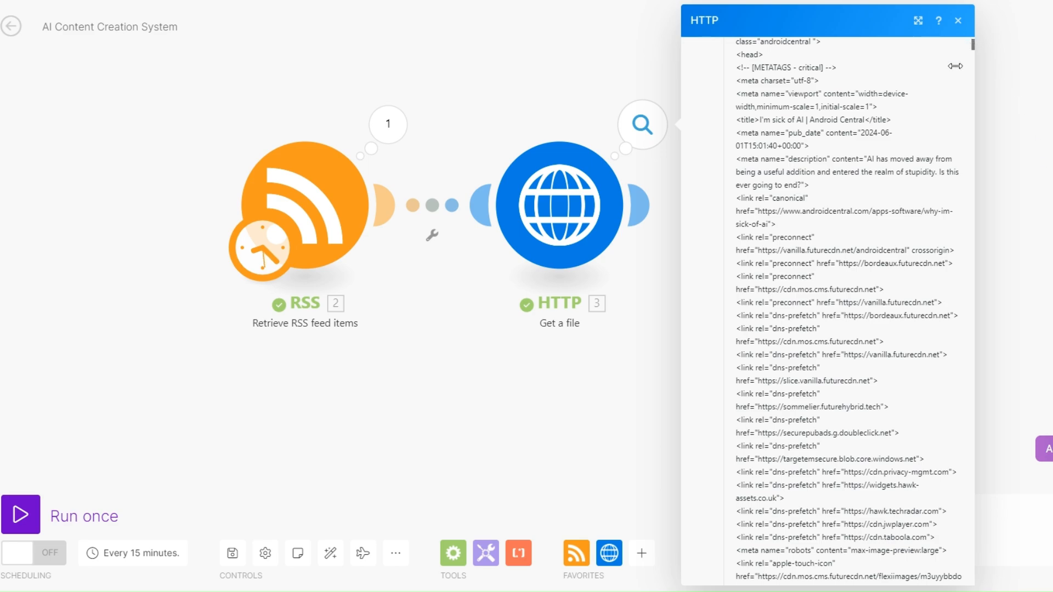
scroll(869, 284, down, 5)
scroll(869, 285, down, 10)
drag(973, 54, 912, 587)
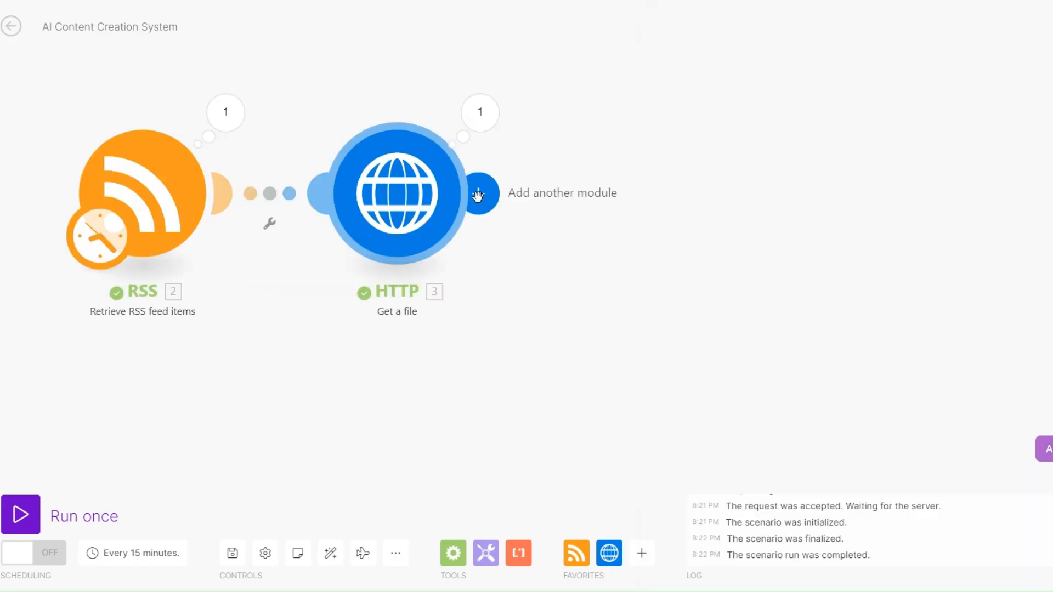
- Add a Text parser HTML to text module after the HTTP module, map the HTTP Data into its HTML field, and run the scenario once
click(478, 195)
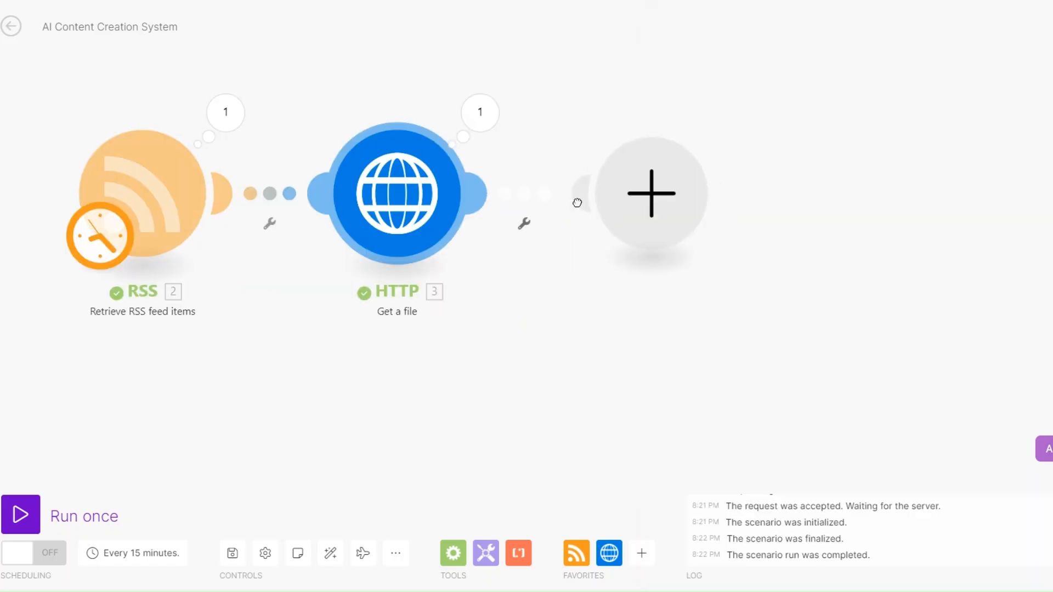
click(518, 552)
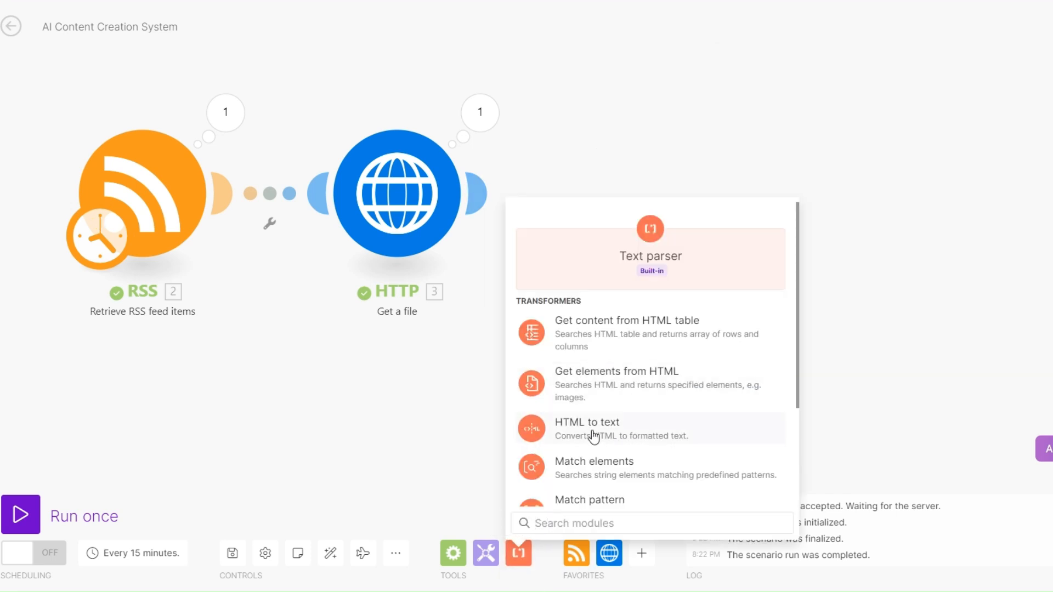
click(531, 428)
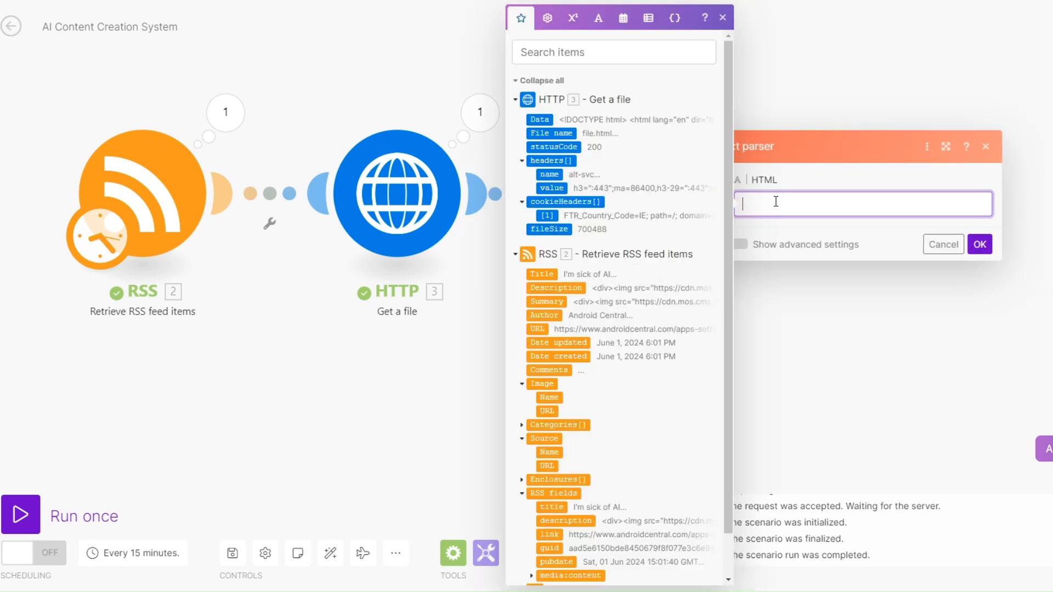
click(540, 119)
click(979, 244)
click(20, 515)
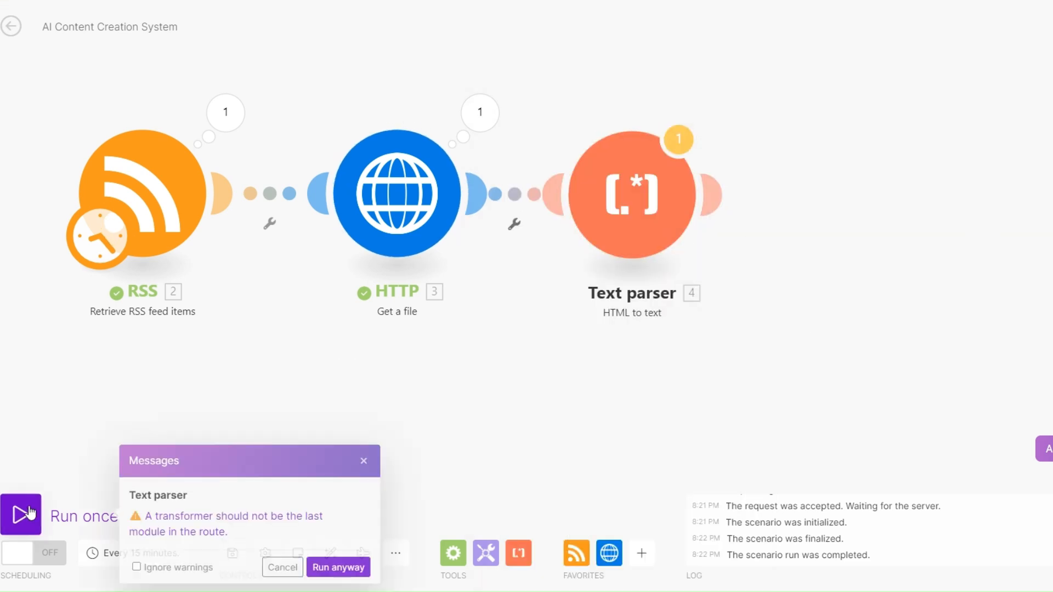
click(339, 566)
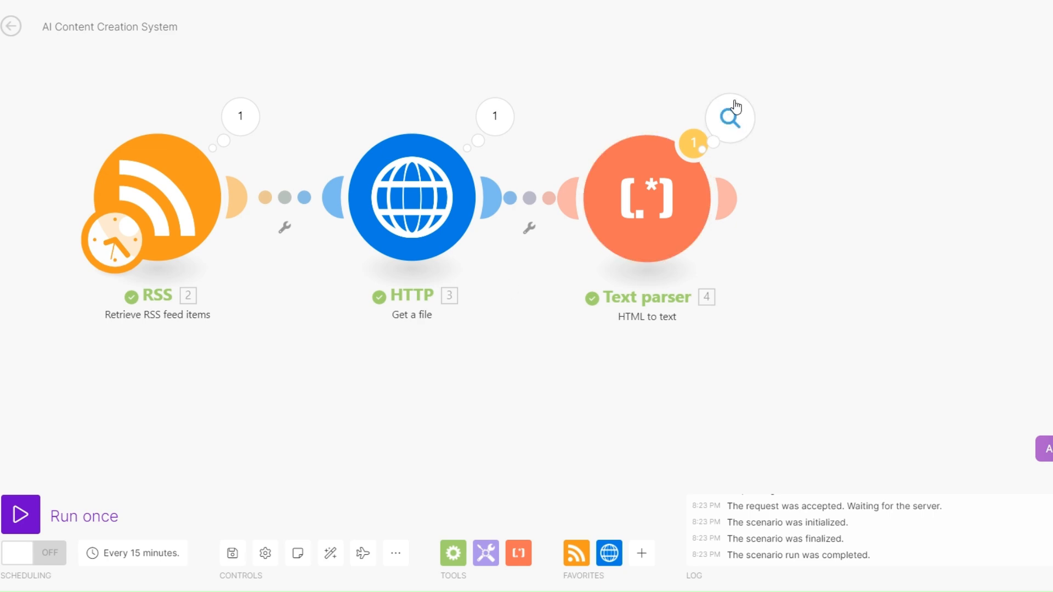
- Examine the Text parser's output text and compare it with the raw HTML data in the HTTP module's output
click(730, 117)
scroll(790, 354, up, 10)
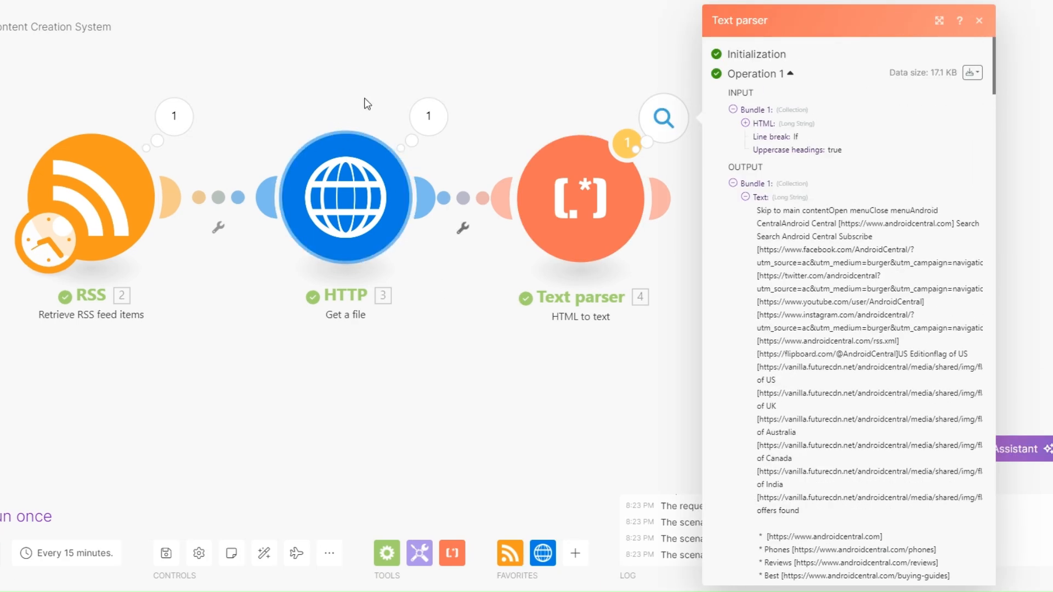
click(428, 115)
click(511, 262)
scroll(614, 301, down, 15)
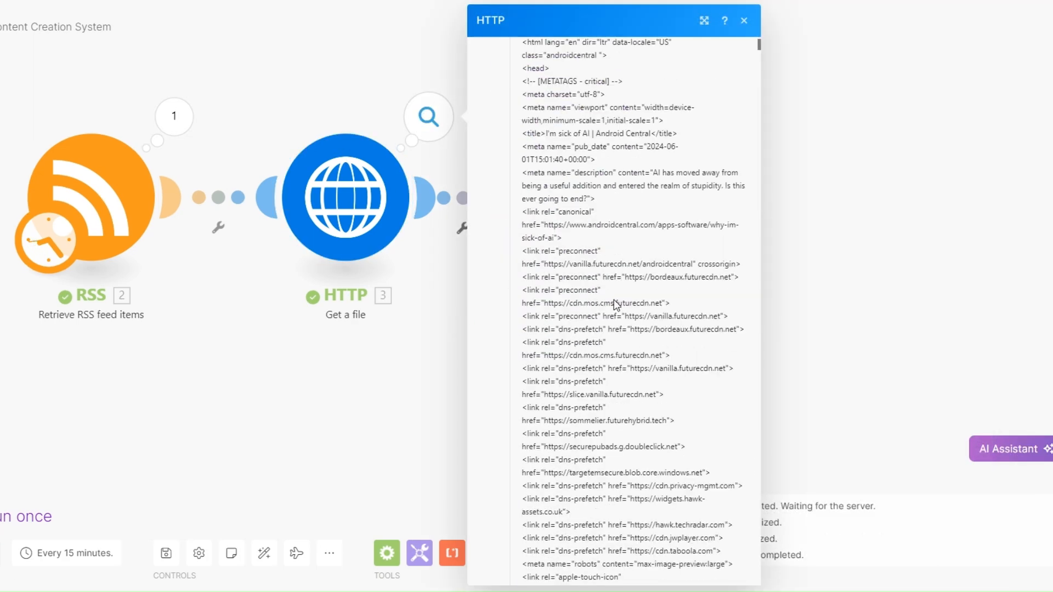
click(455, 313)
click(663, 117)
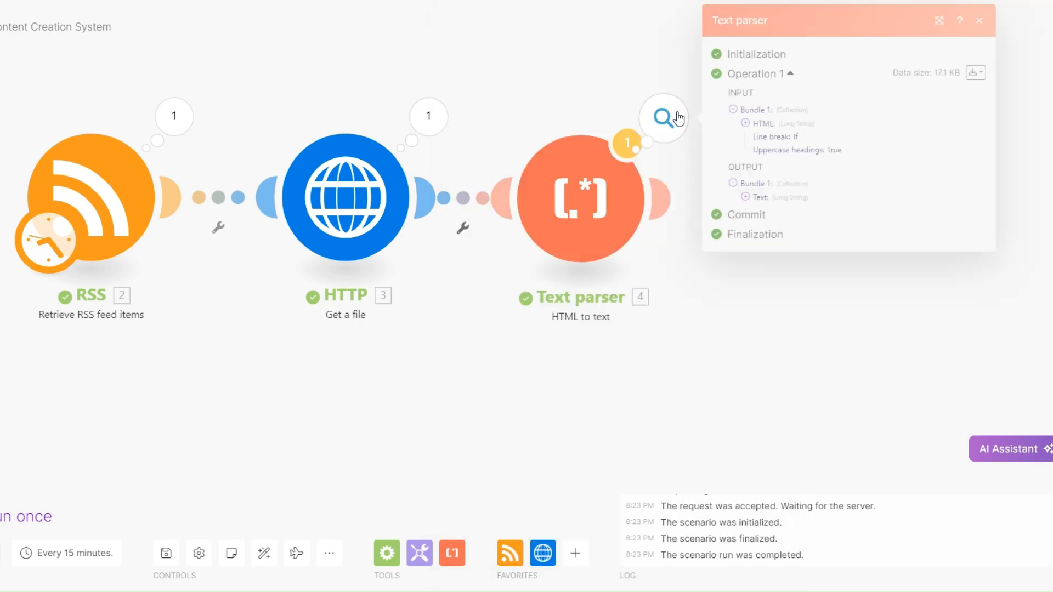
click(745, 197)
scroll(989, 371, down, 15)
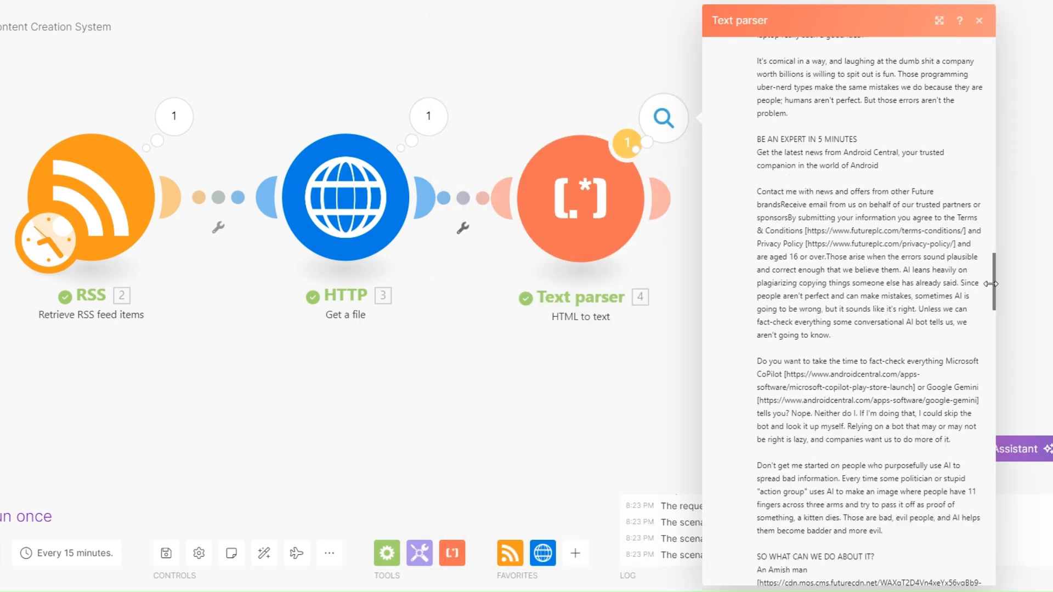
scroll(990, 371, down, 10)
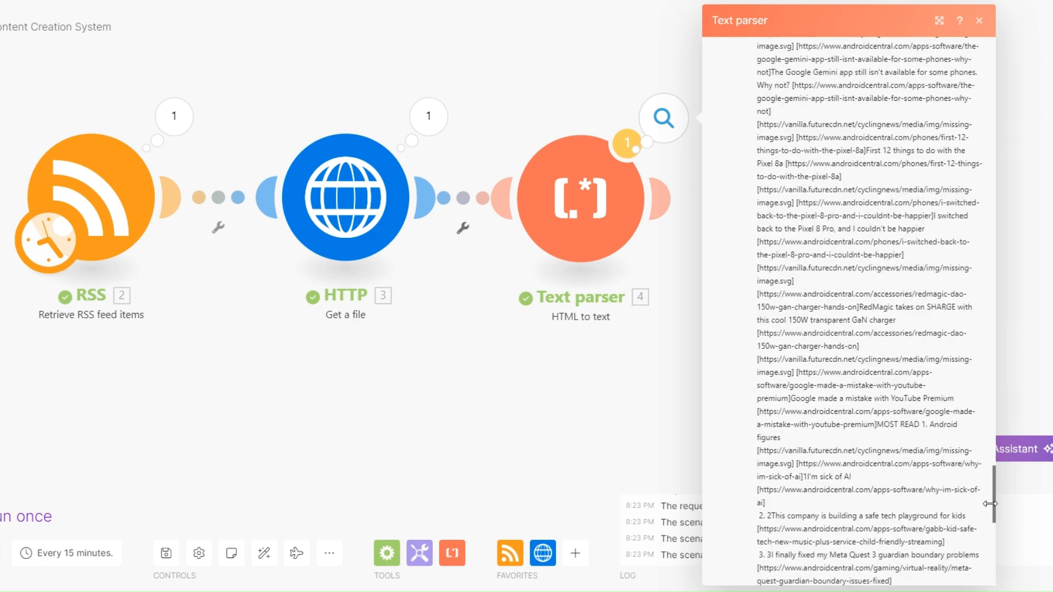
click(515, 303)
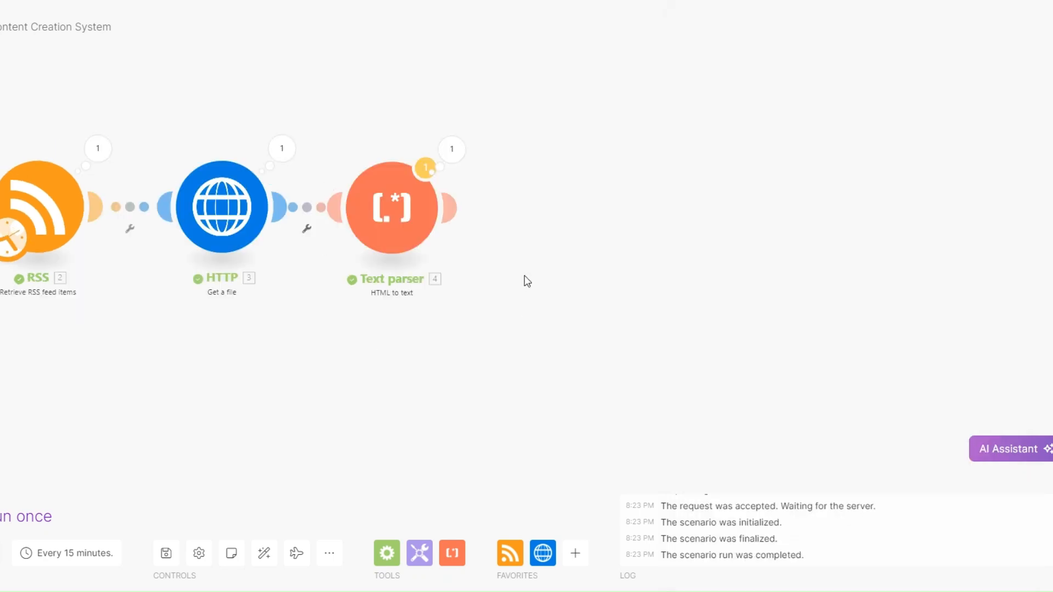
- Add a Perplexity AI Create a Chat Completion module after the Text parser
click(548, 203)
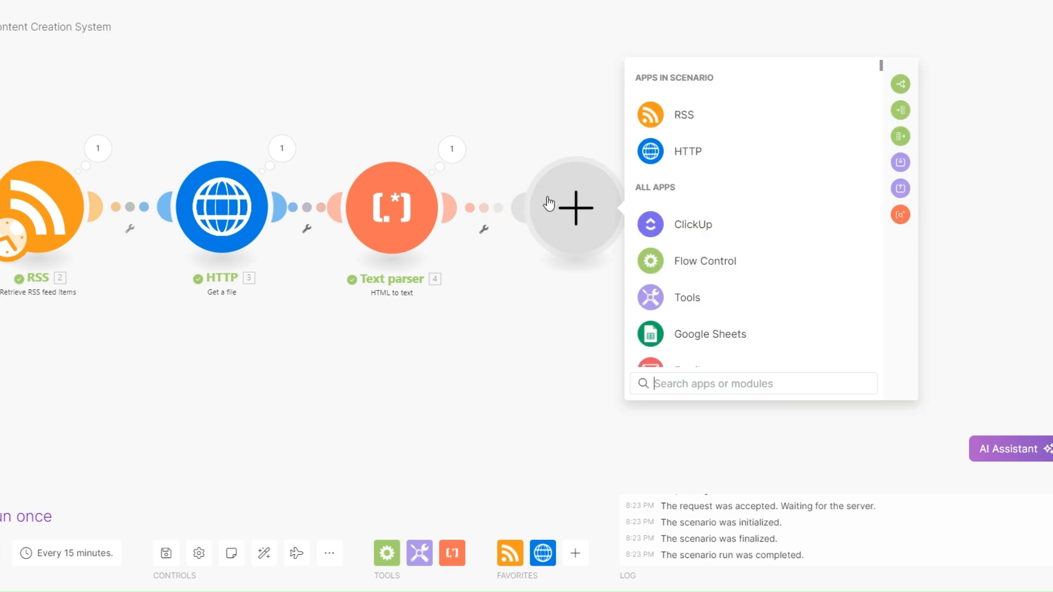
text(per)
click(708, 262)
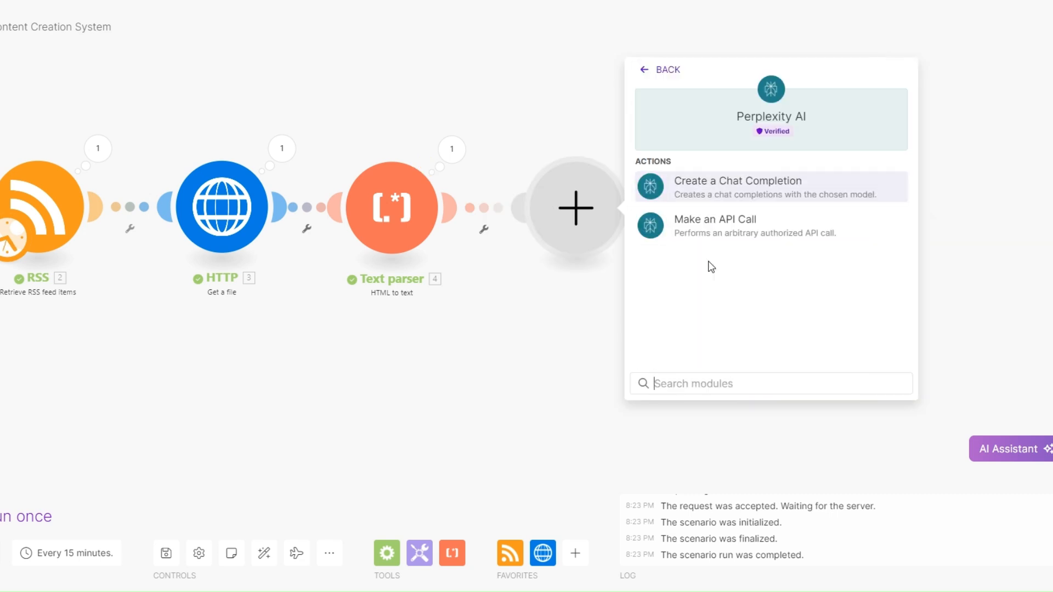
click(711, 187)
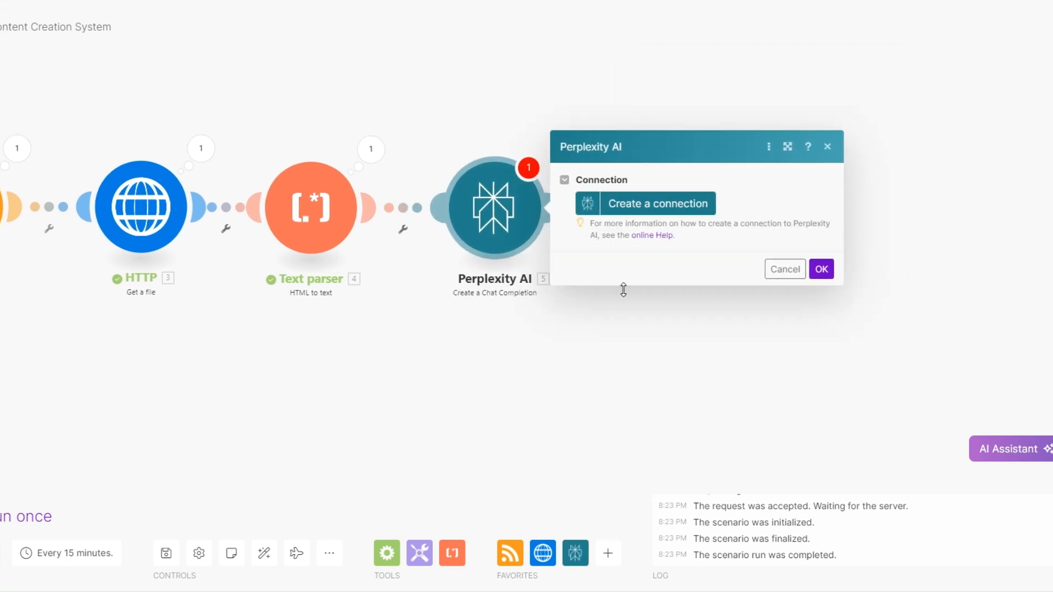
- Try to create a connection named My Perplexity connection for the Perplexity AI module
click(657, 206)
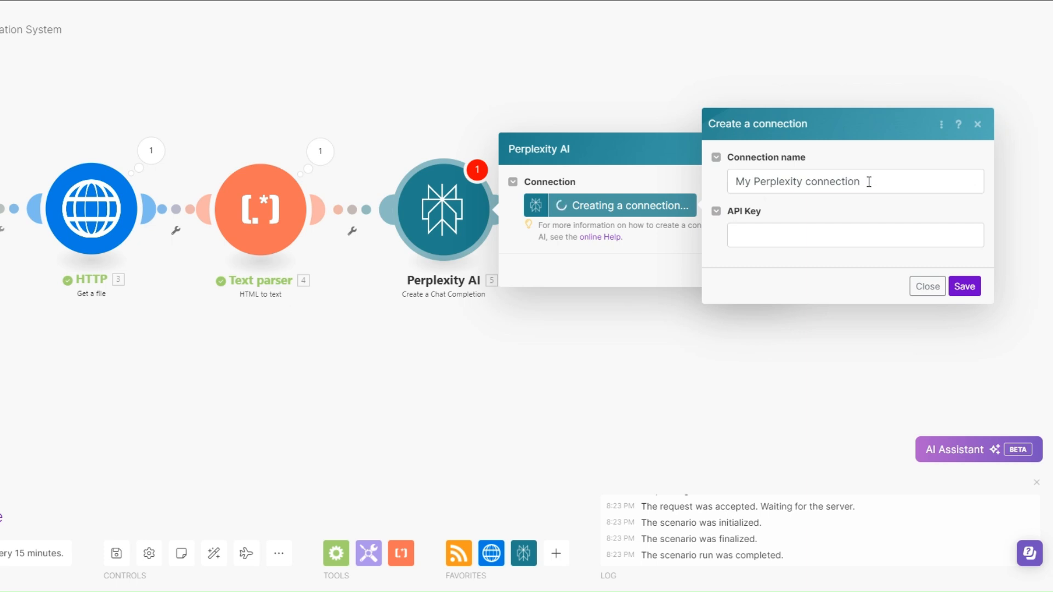
click(869, 183)
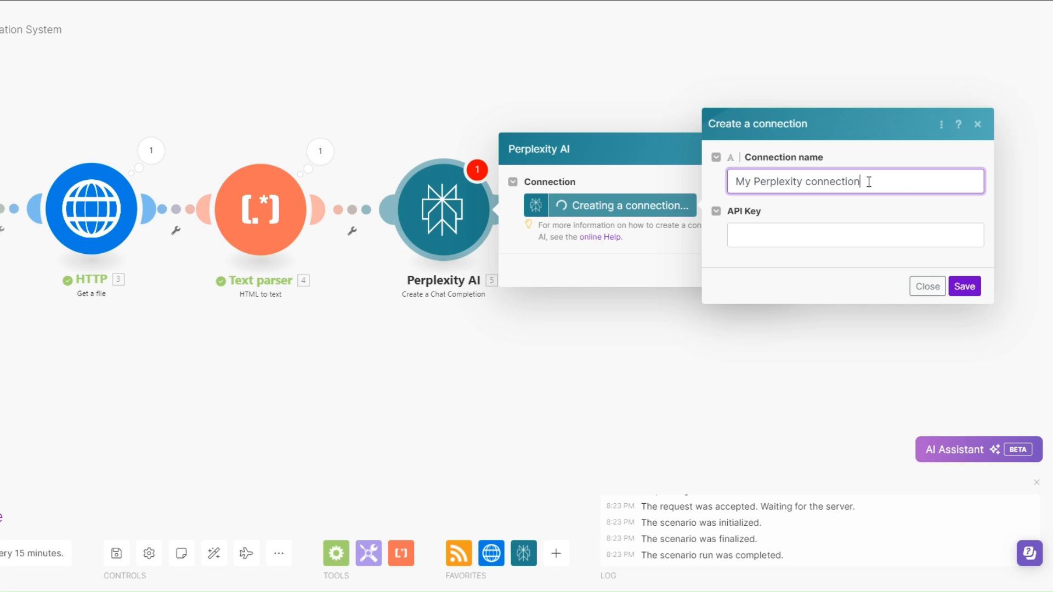
click(806, 234)
click(965, 287)
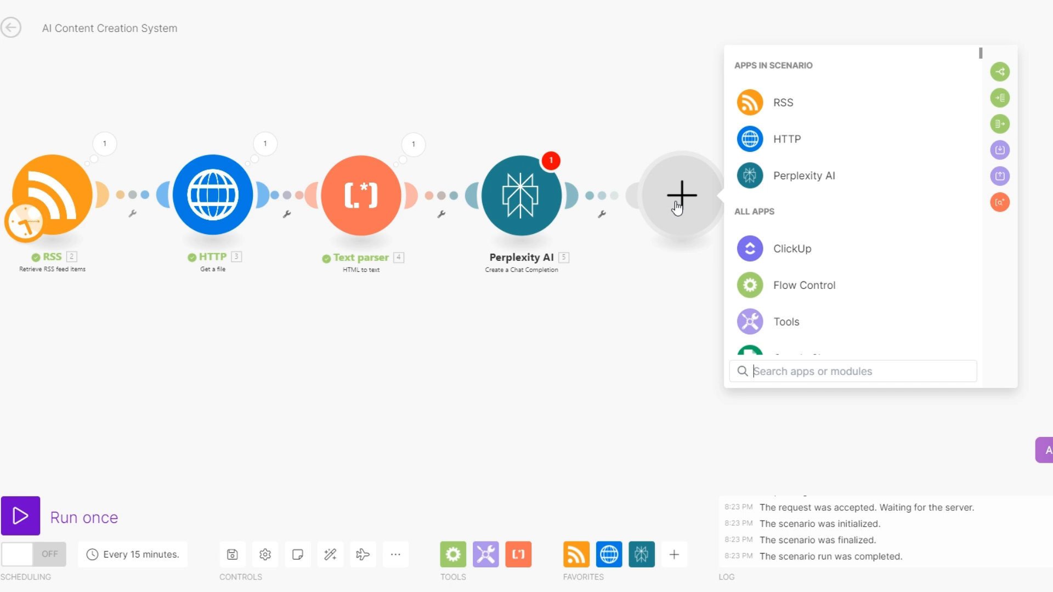
- Add a Flow Control Router after the Perplexity AI module and extend it to four routes
click(784, 283)
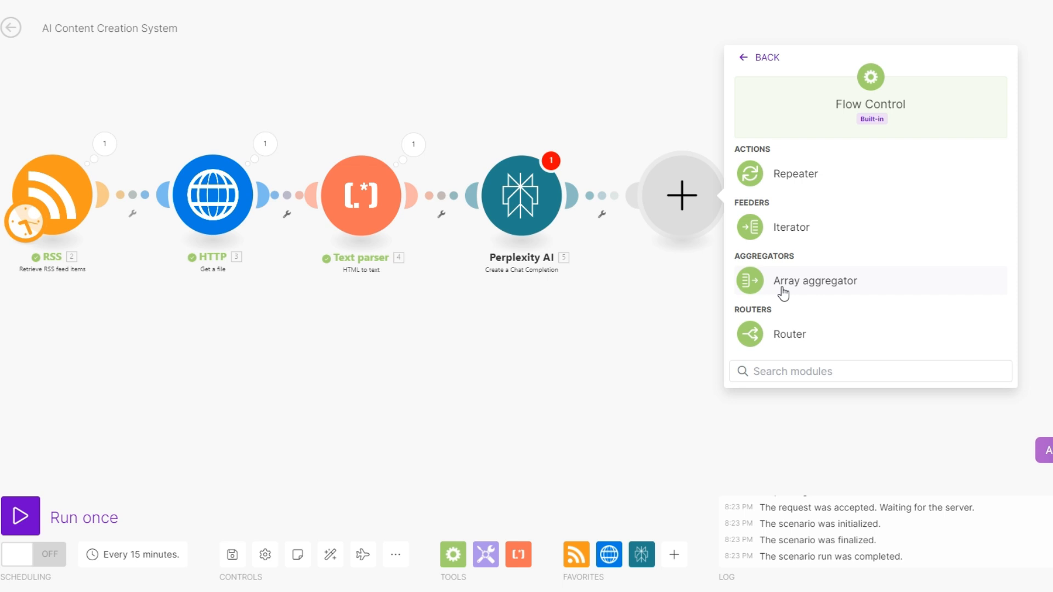
click(792, 336)
drag(652, 348, 420, 380)
click(445, 233)
click(445, 233)
drag(427, 333, 421, 406)
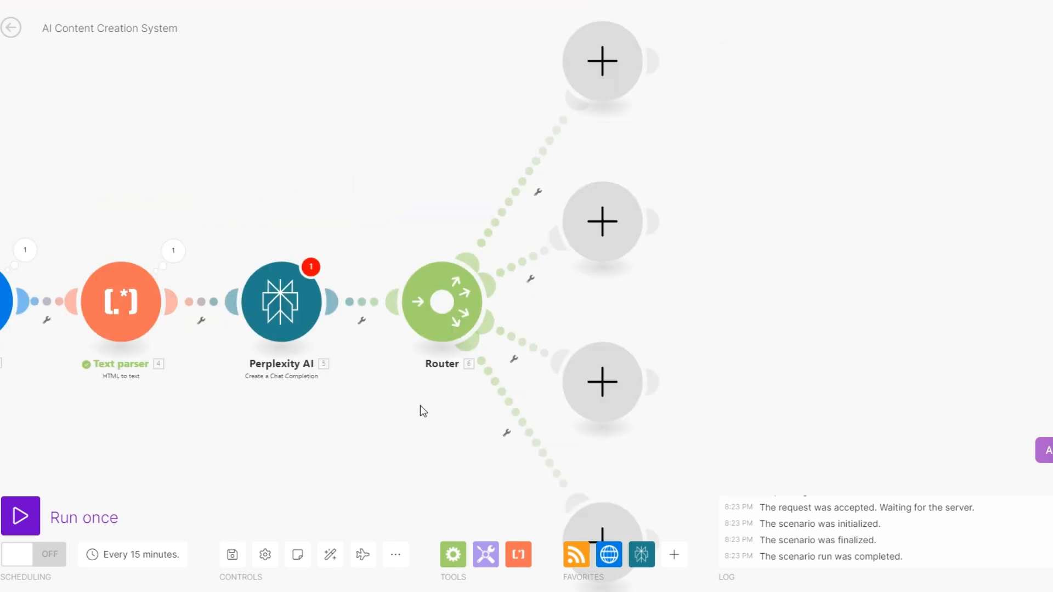
- Label the filter on the router's uppermost route Facebook and the filter on the second route Instagram
click(537, 192)
click(541, 226)
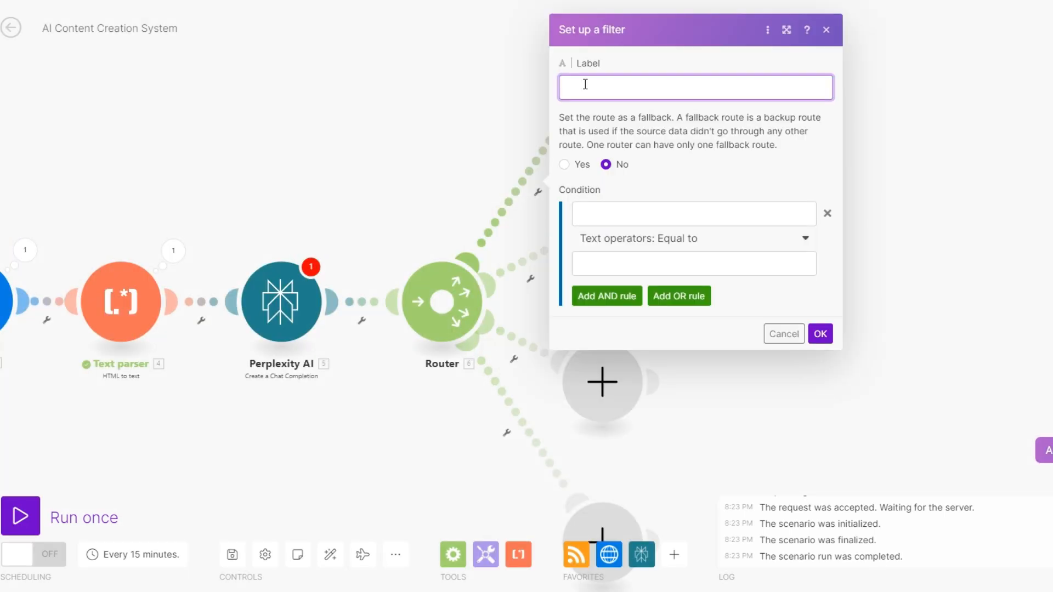
text(facebook)
click(820, 334)
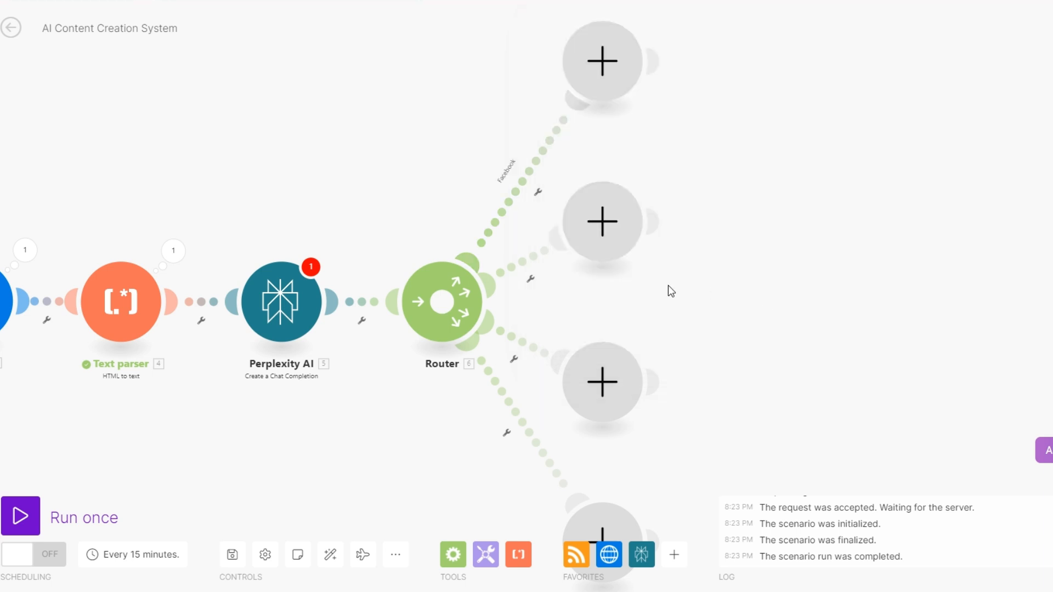
click(531, 278)
click(546, 313)
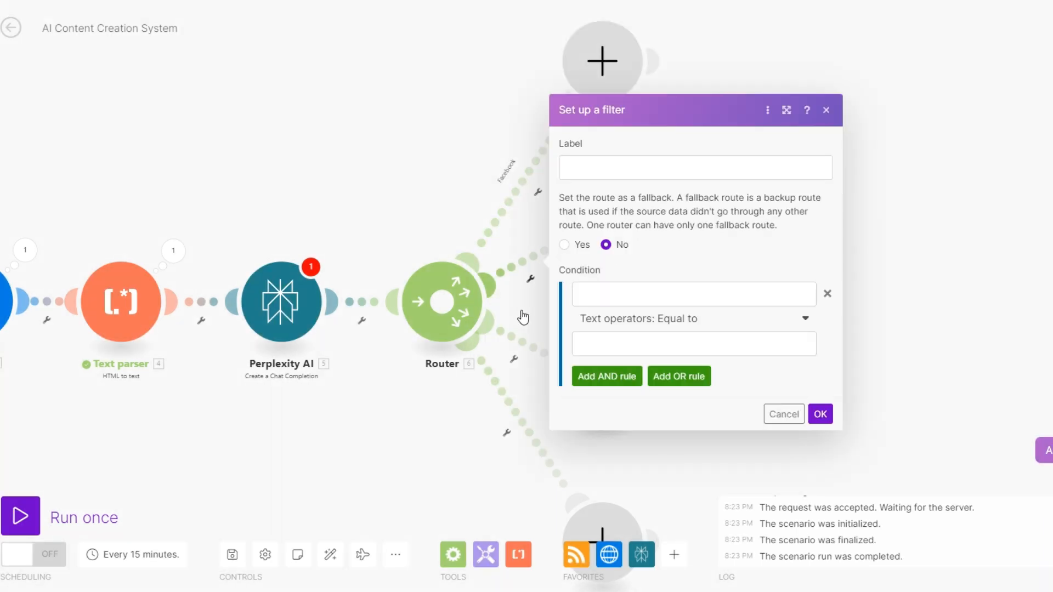
text(Instagram)
click(820, 414)
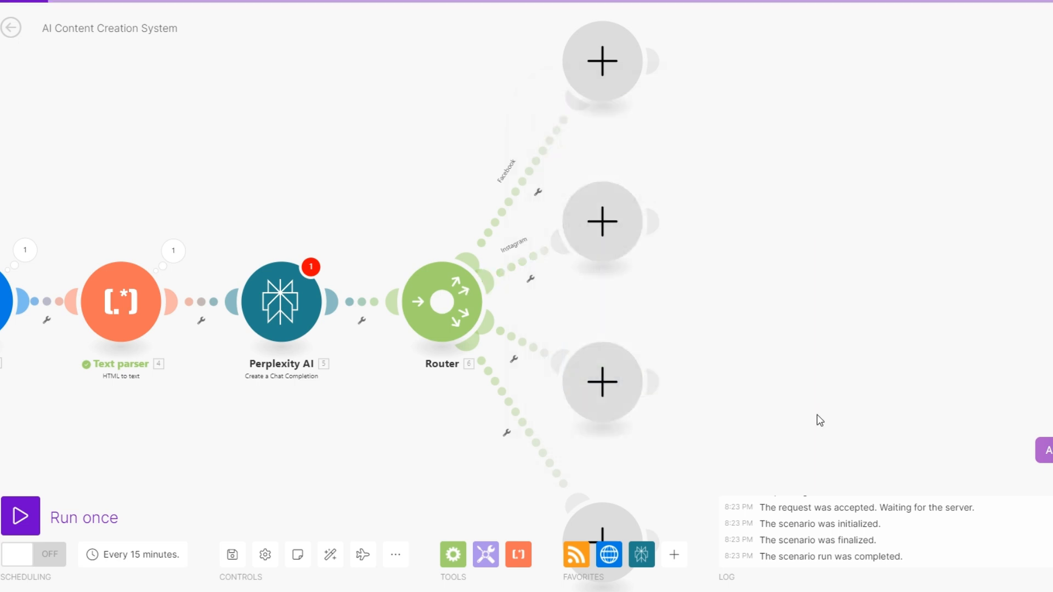
- Move the empty modules of the second and third routes farther from the router and label the third route's filter Twitter
drag(638, 214, 702, 198)
drag(636, 374, 733, 378)
click(598, 343)
click(602, 376)
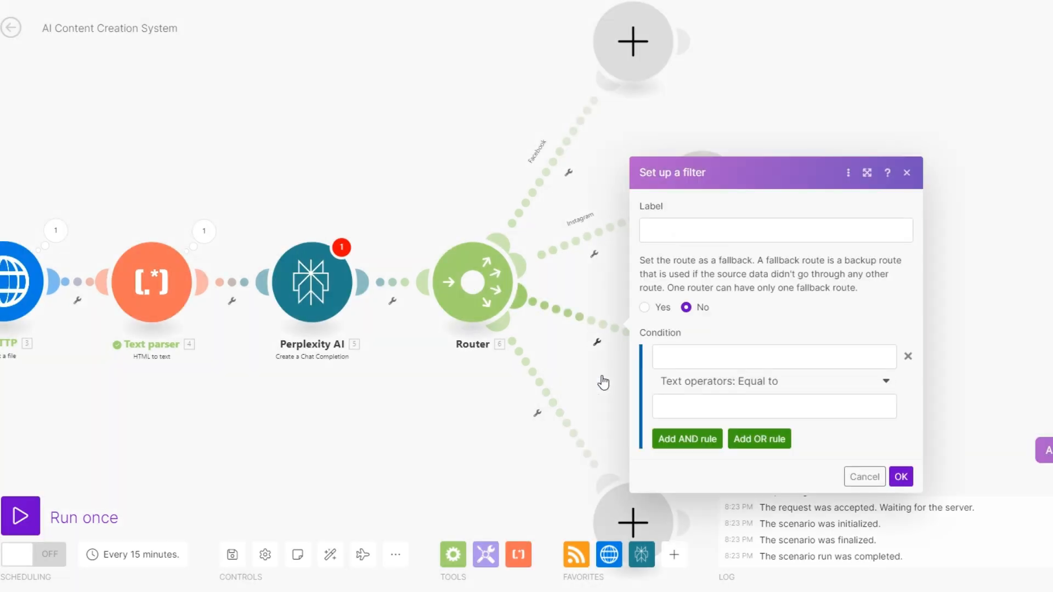
text(Twitter)
click(901, 477)
- Label the filter on the router's fourth route LinkedIn
click(539, 343)
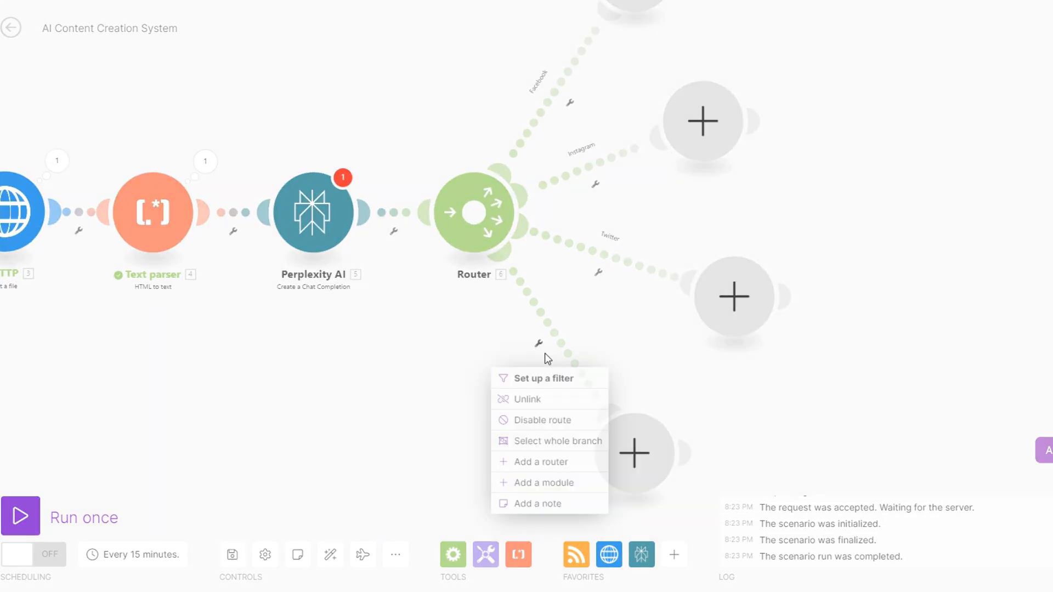
click(542, 380)
click(673, 233)
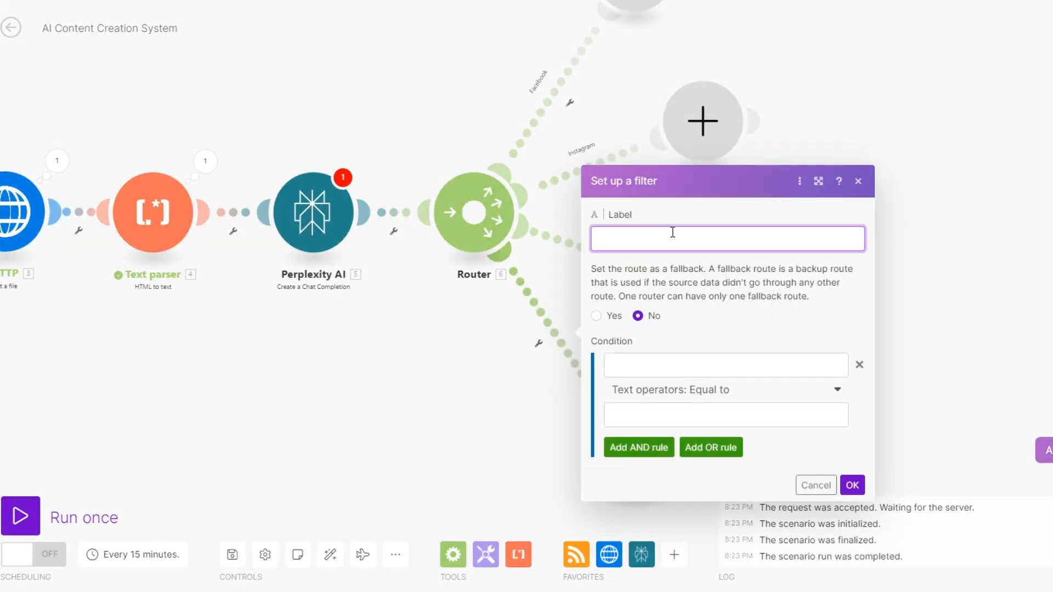
text(LinkedIn)
key(Return)
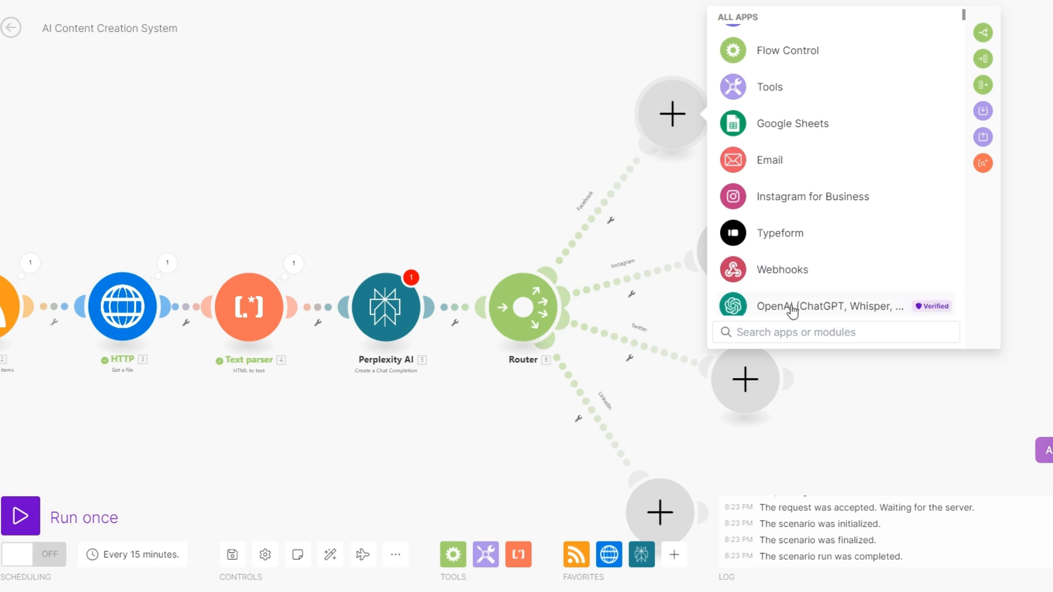
- Add an OpenAI Create a Completion module to the Facebook route, followed by an OpenAI Generate an Image module
click(792, 308)
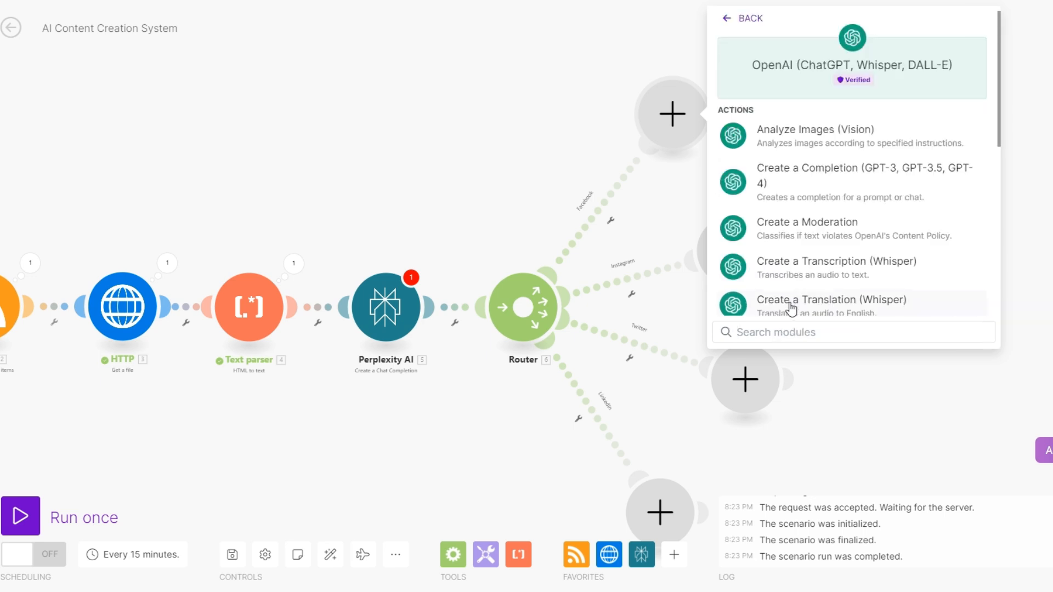
click(839, 179)
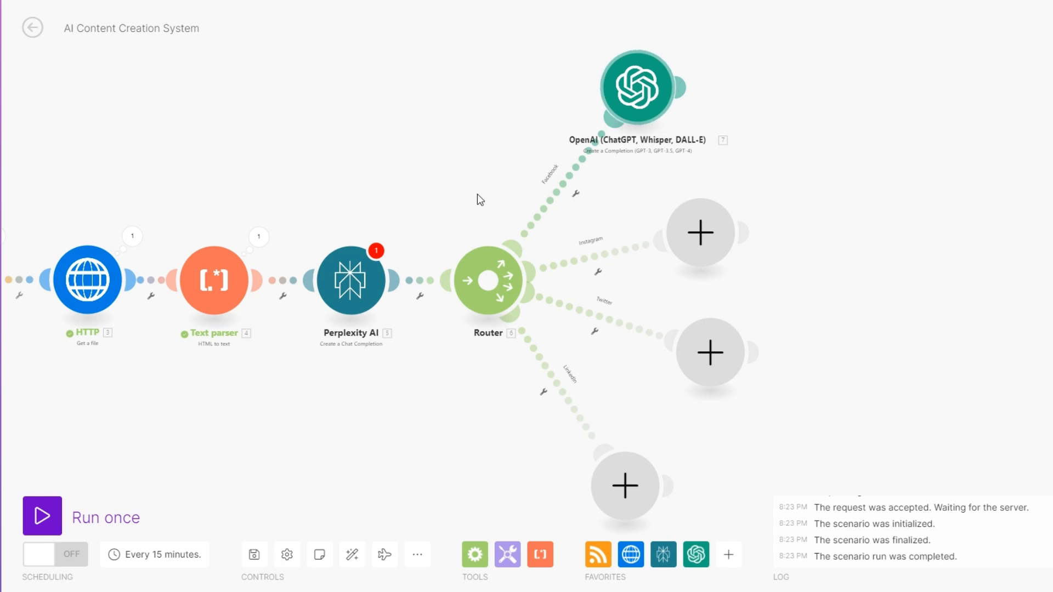
click(678, 86)
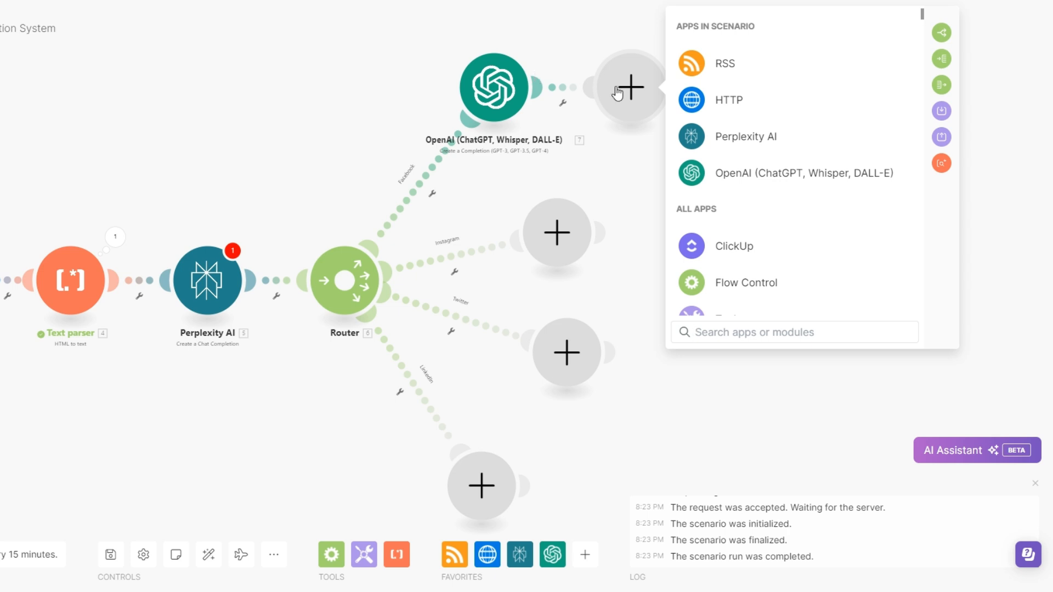
click(747, 173)
scroll(768, 220, down, 4)
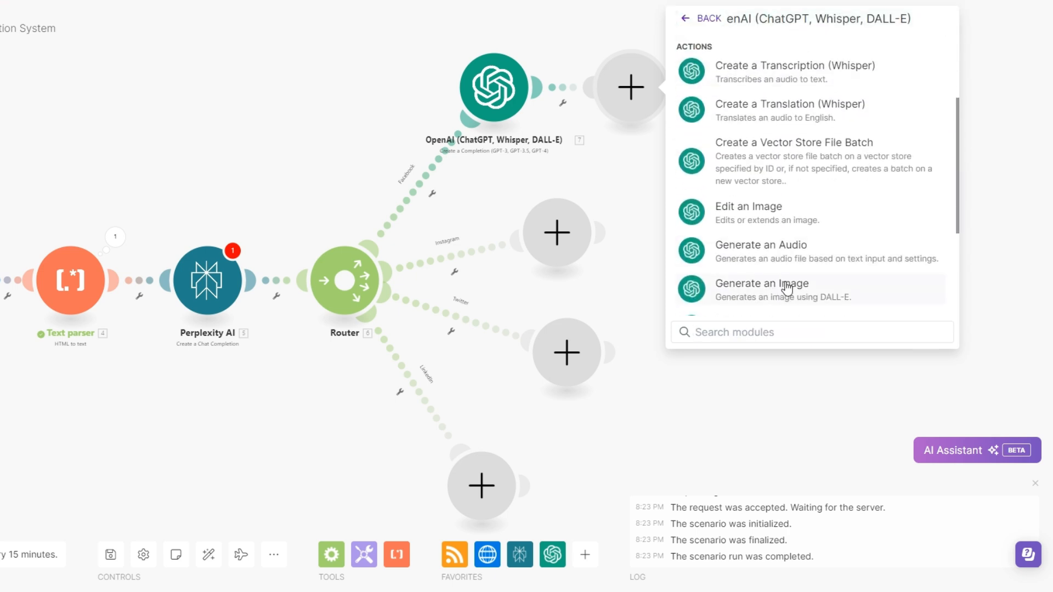
click(774, 286)
- Set the Generate an Image module's model to Dall-E 3 and its prompt to "AI Image of a person working in an office"
click(715, 158)
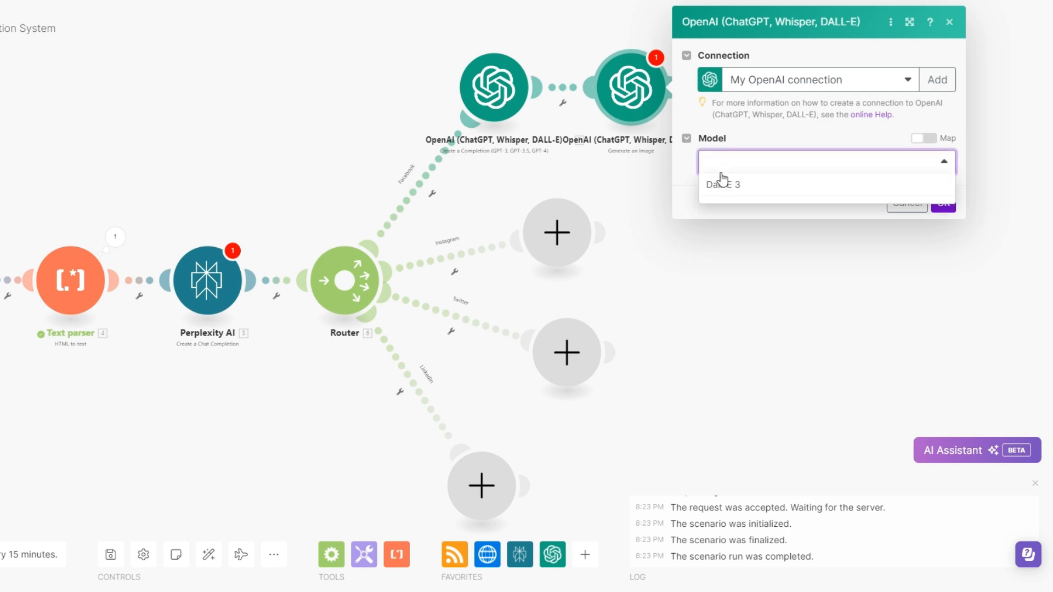
click(728, 184)
click(797, 215)
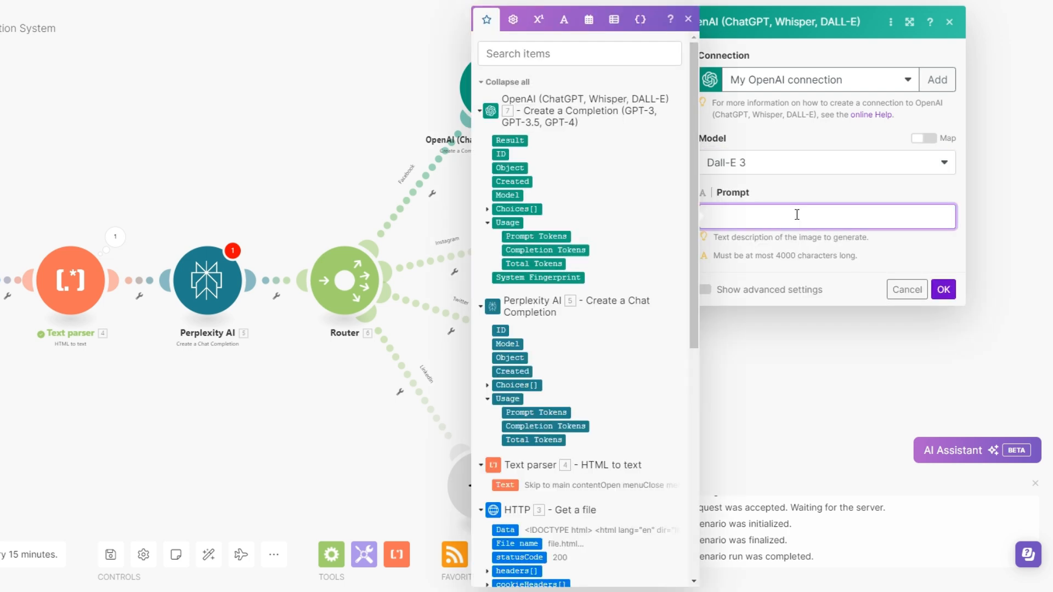
text(AI Image of a person working in an office)
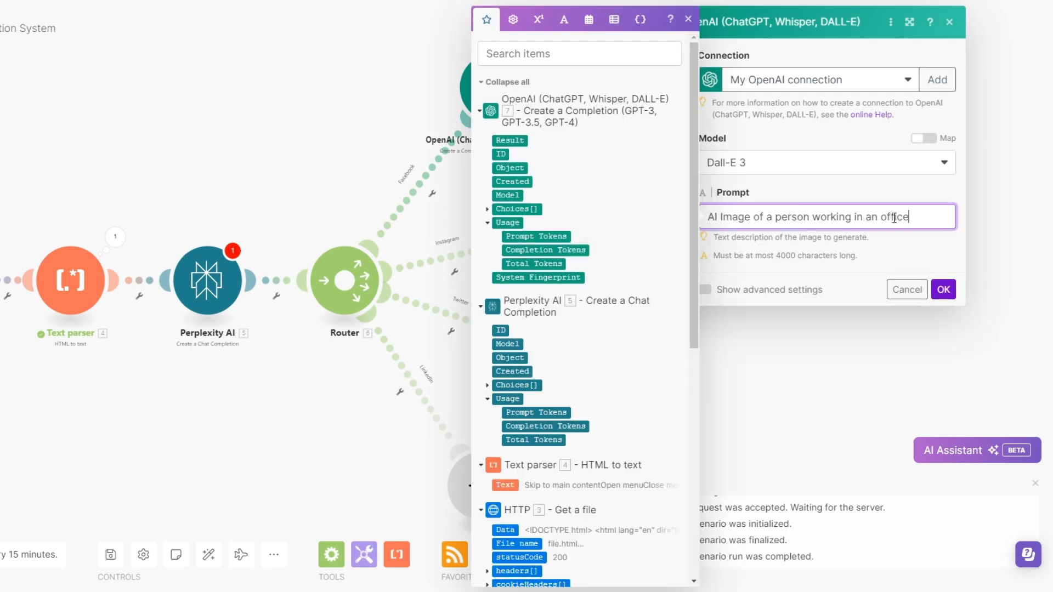
click(944, 290)
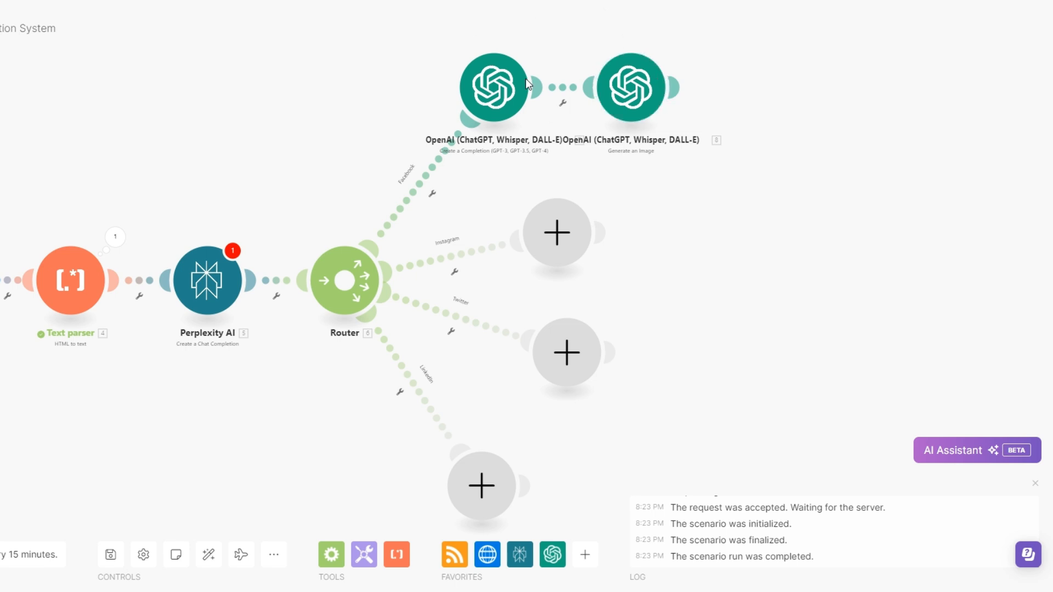
- Add a Facebook Pages Create a Post module after the Generate an Image module on the Facebook route
click(676, 87)
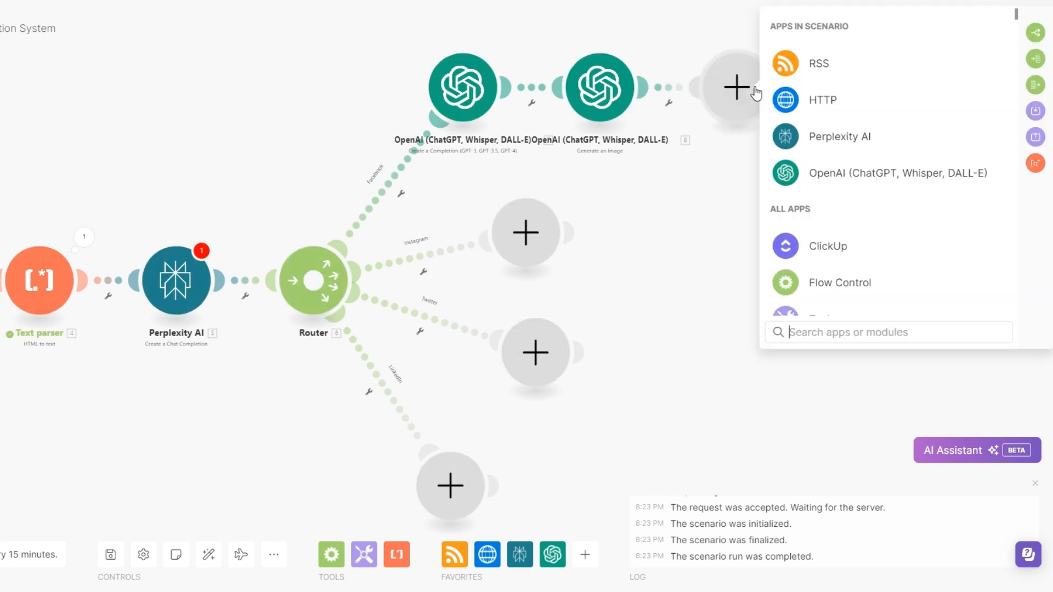
text(face)
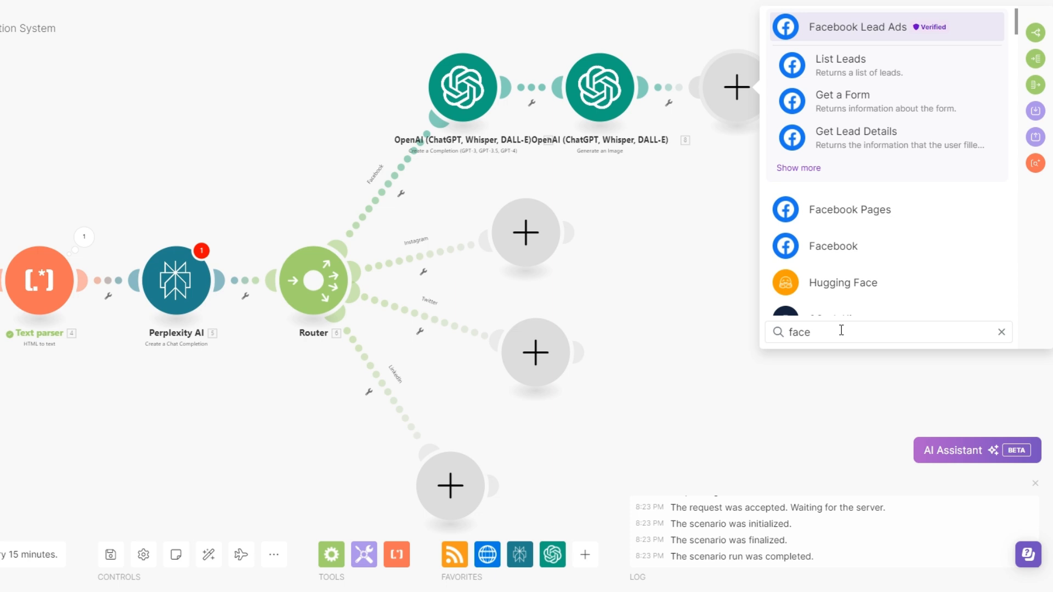
click(806, 211)
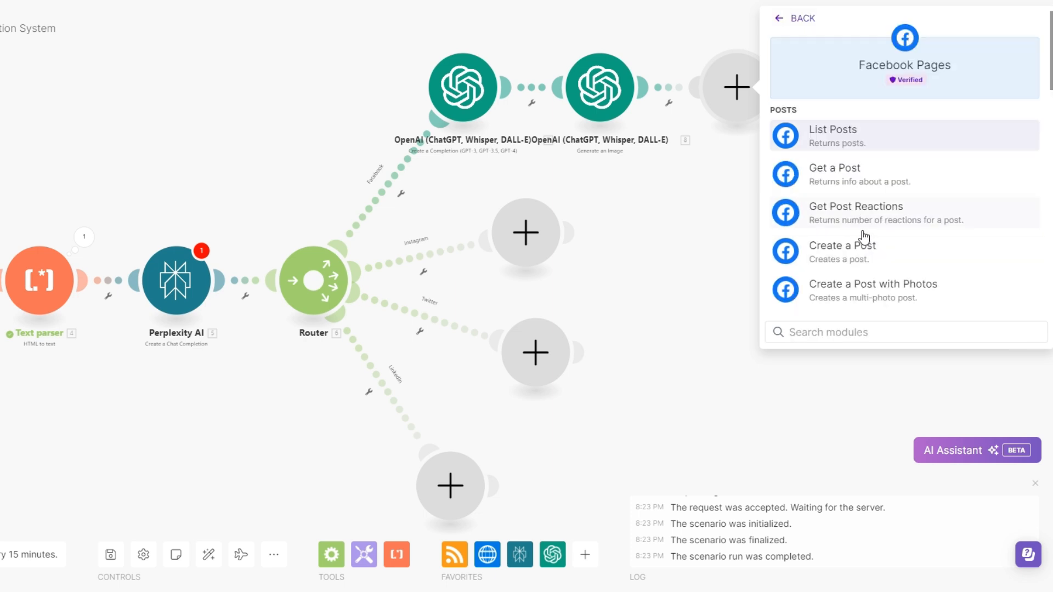
click(840, 251)
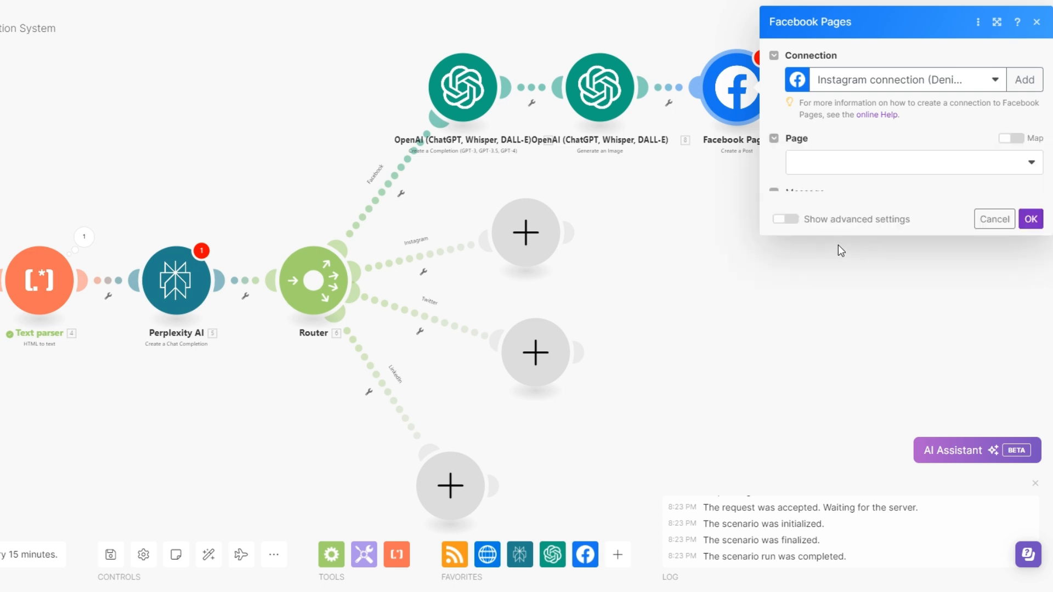
- Map the Facebook post's message to the completion module's Choices[]: Message and accept the module settings with the link left empty
click(817, 169)
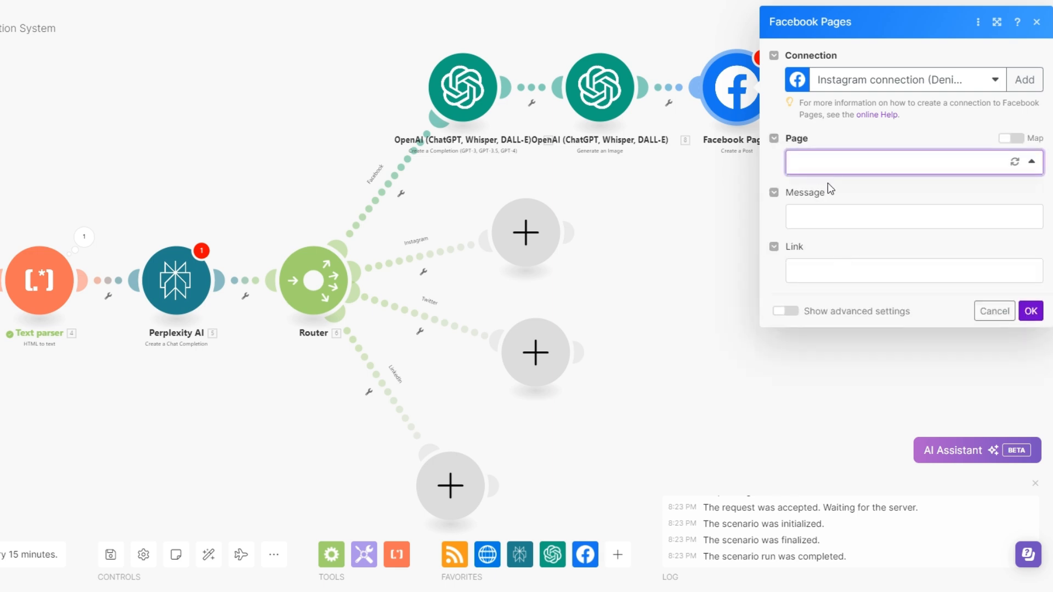
click(840, 216)
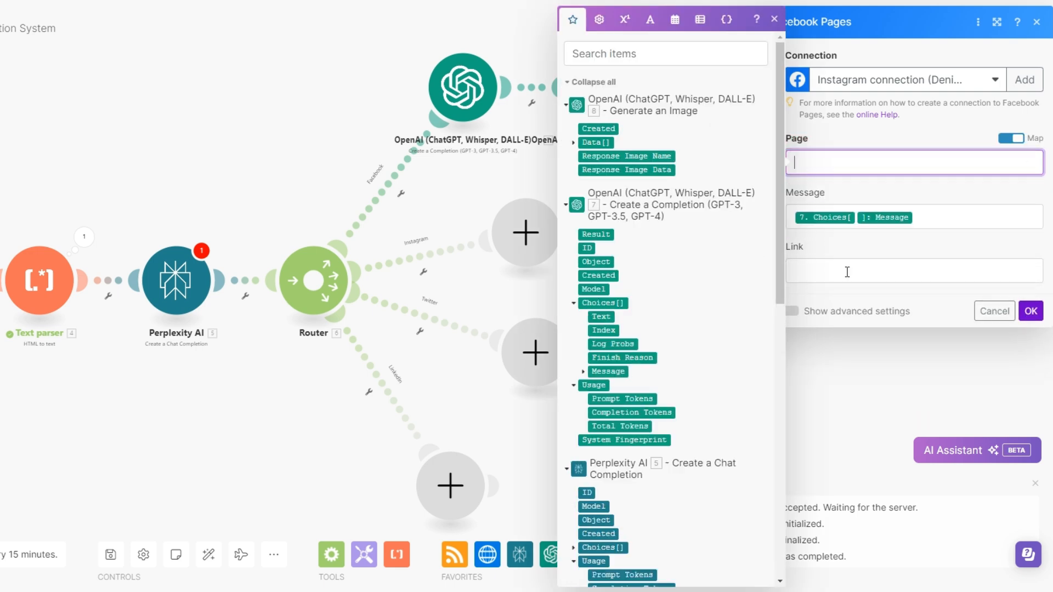
click(847, 272)
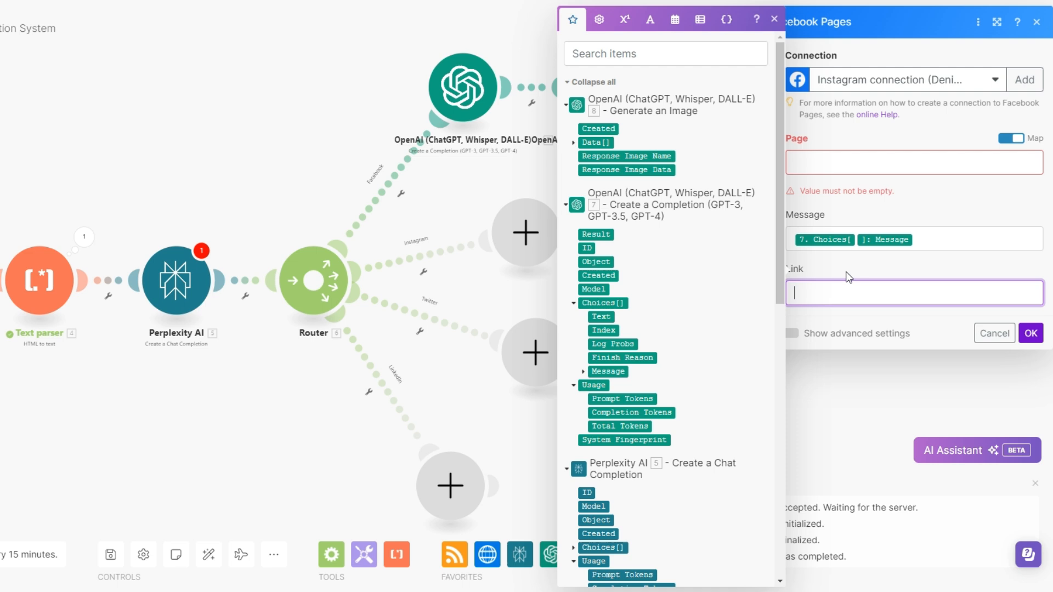
click(1024, 330)
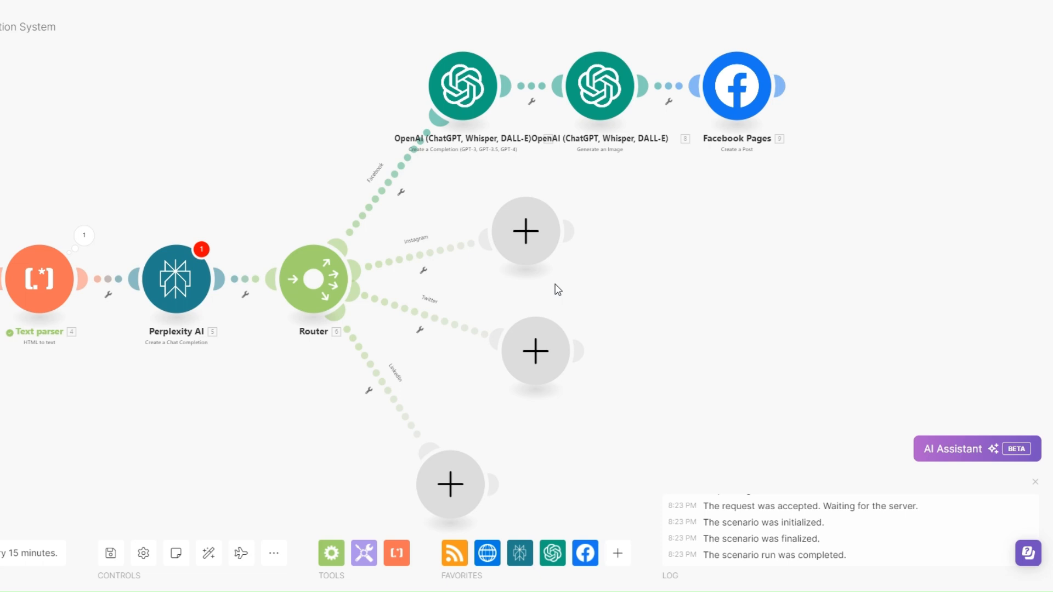
- Add an OpenAI Create a Completion module to the Instagram route with Max Tokens set to 4096
click(543, 248)
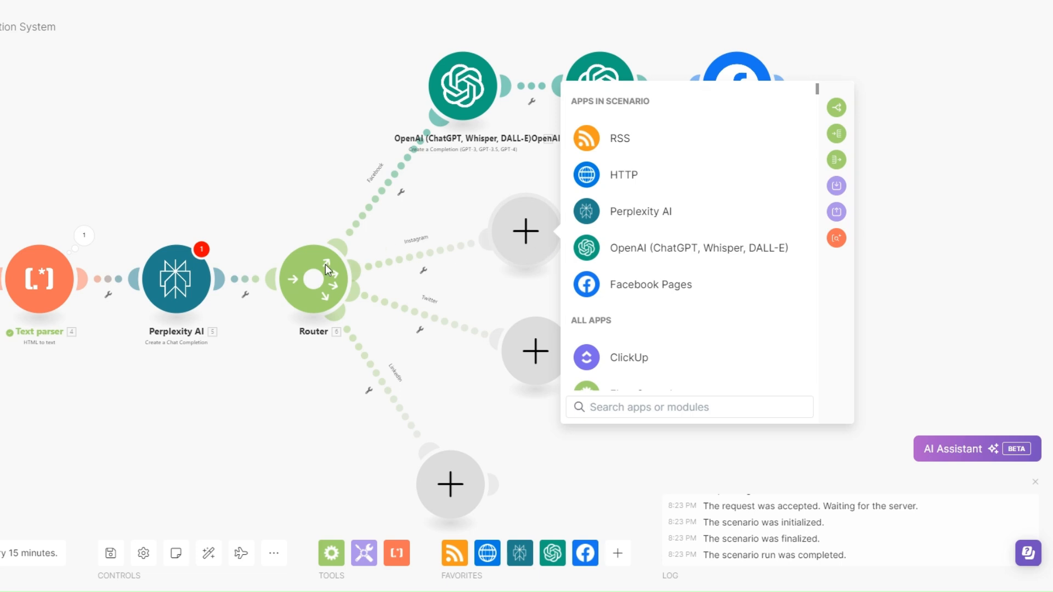
click(669, 251)
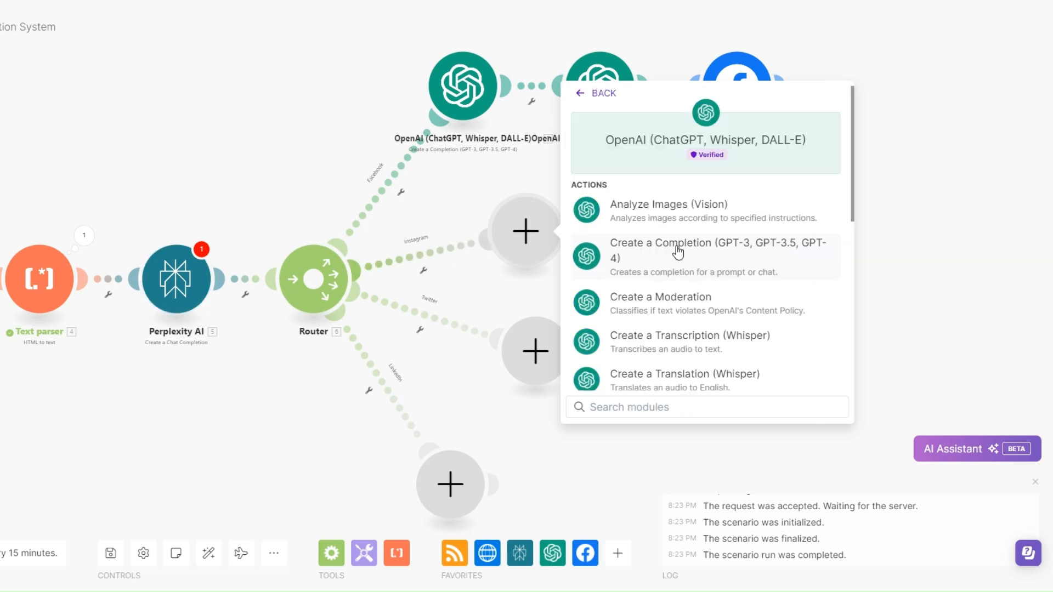
click(681, 254)
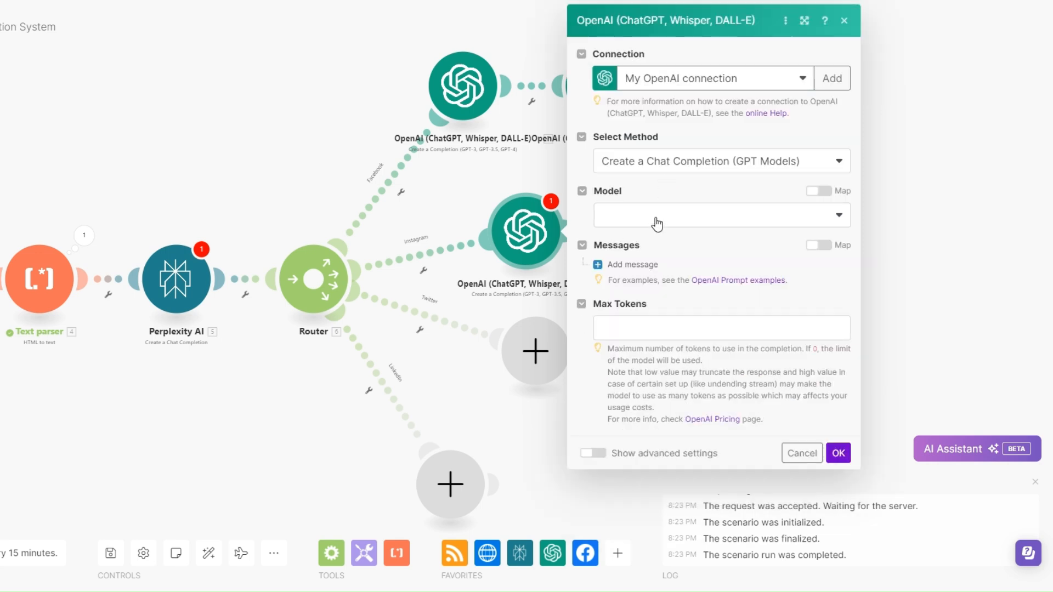
click(637, 333)
text(4096)
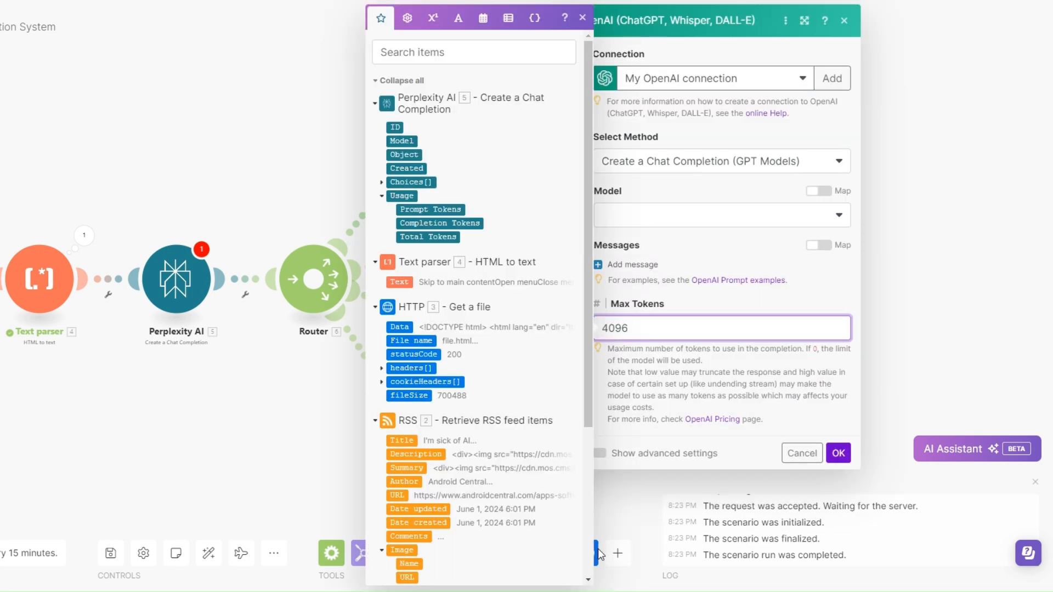
click(838, 453)
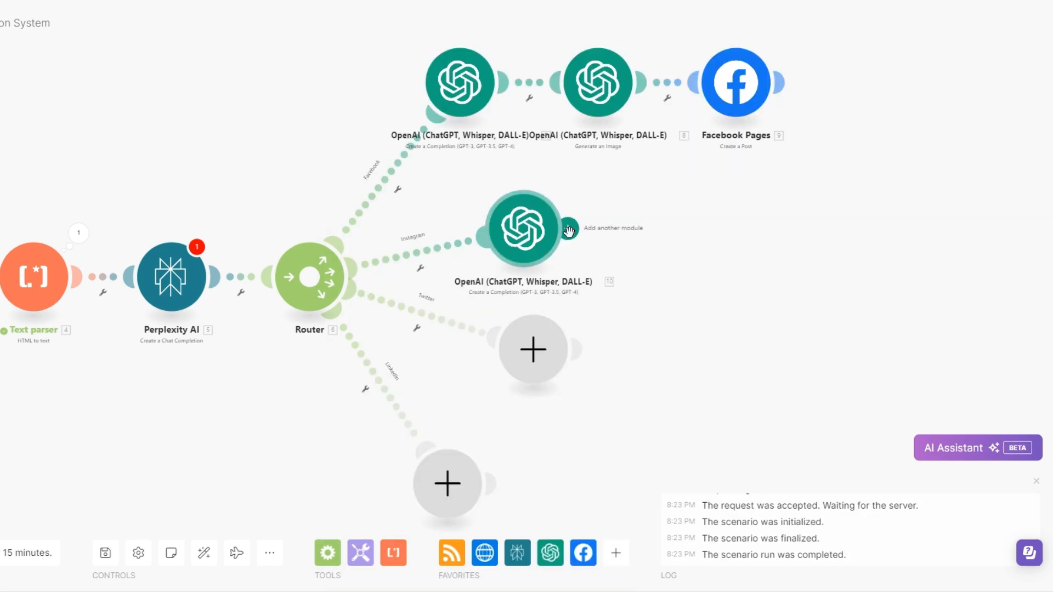
- Add an OpenAI Generate an Image module after the completion module on the Instagram route
click(580, 227)
click(775, 248)
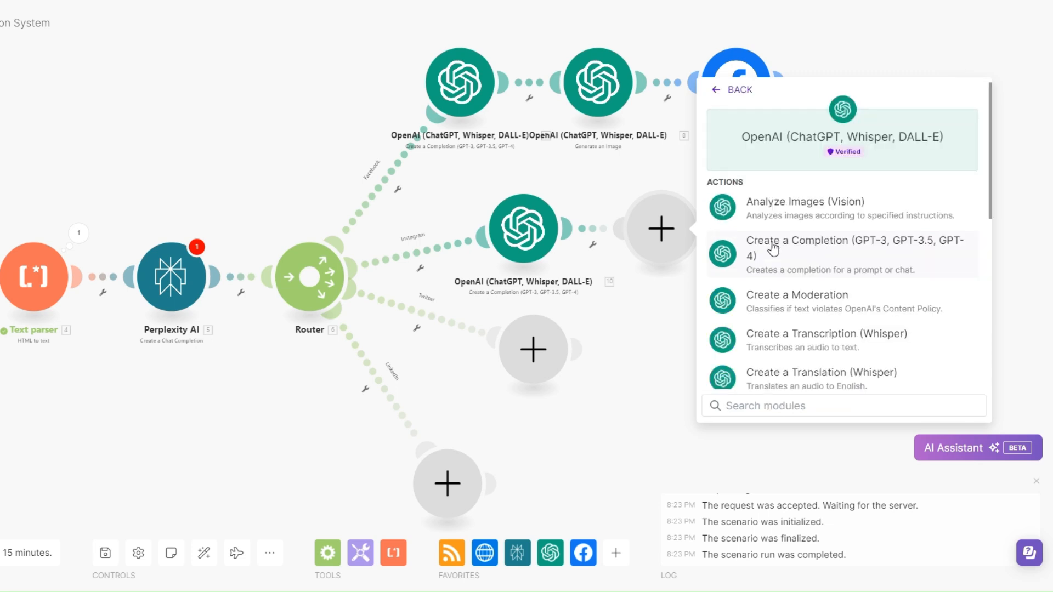
scroll(773, 248, down, 5)
scroll(770, 251, up, 3)
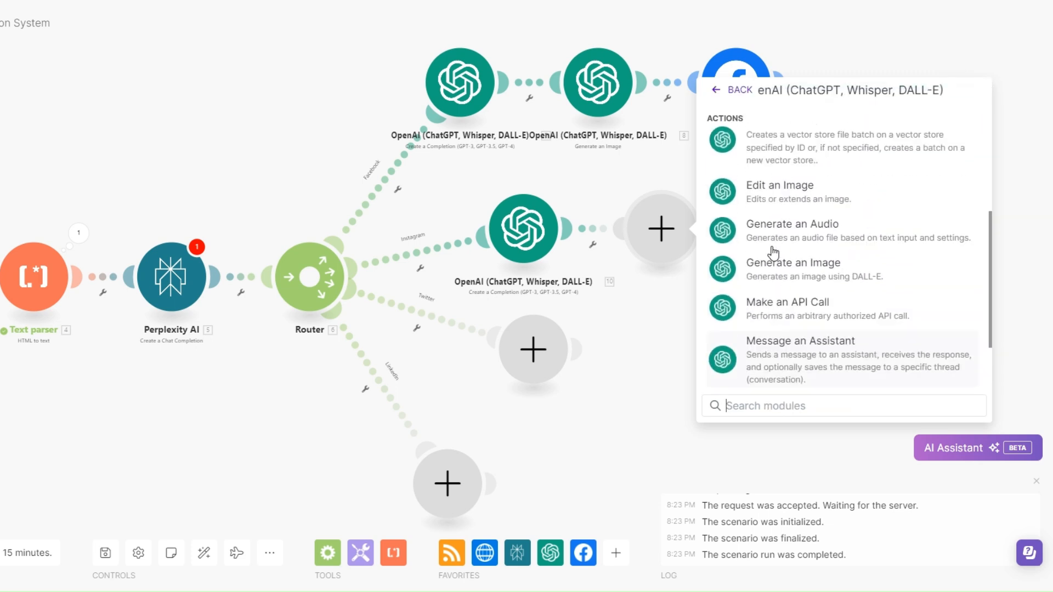
click(787, 318)
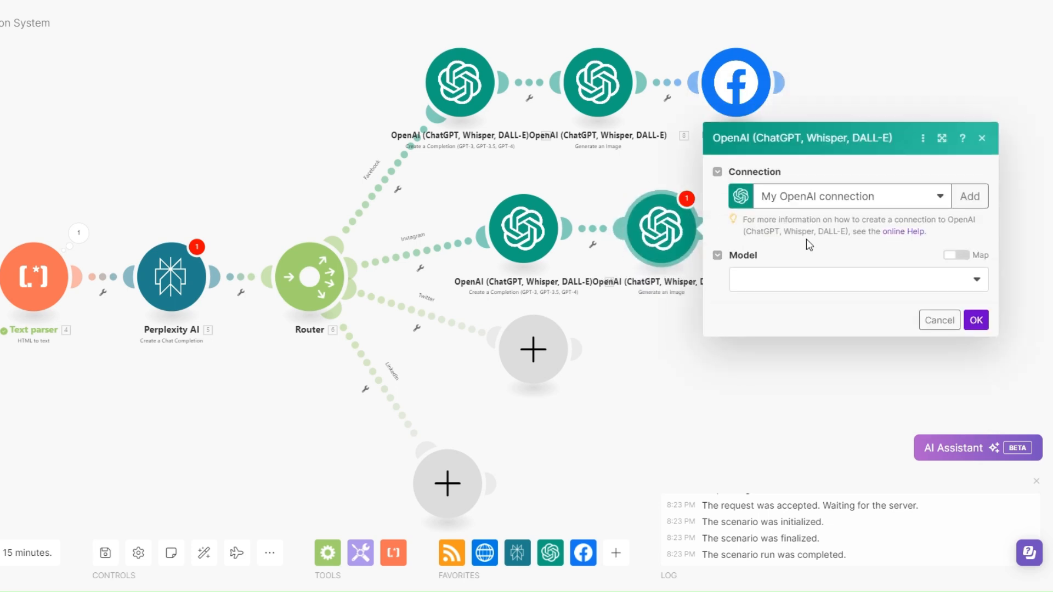
- Set the Instagram route's image module to Dall-E 3 with the prompt "An AI human walking the streets of New York"
click(788, 282)
click(790, 301)
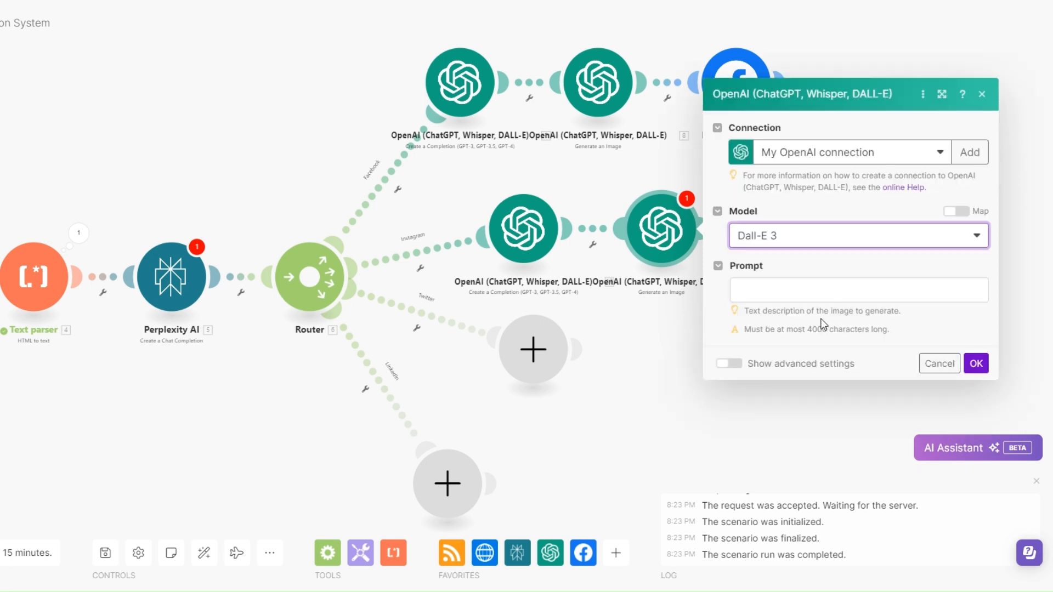
click(767, 290)
text(A)
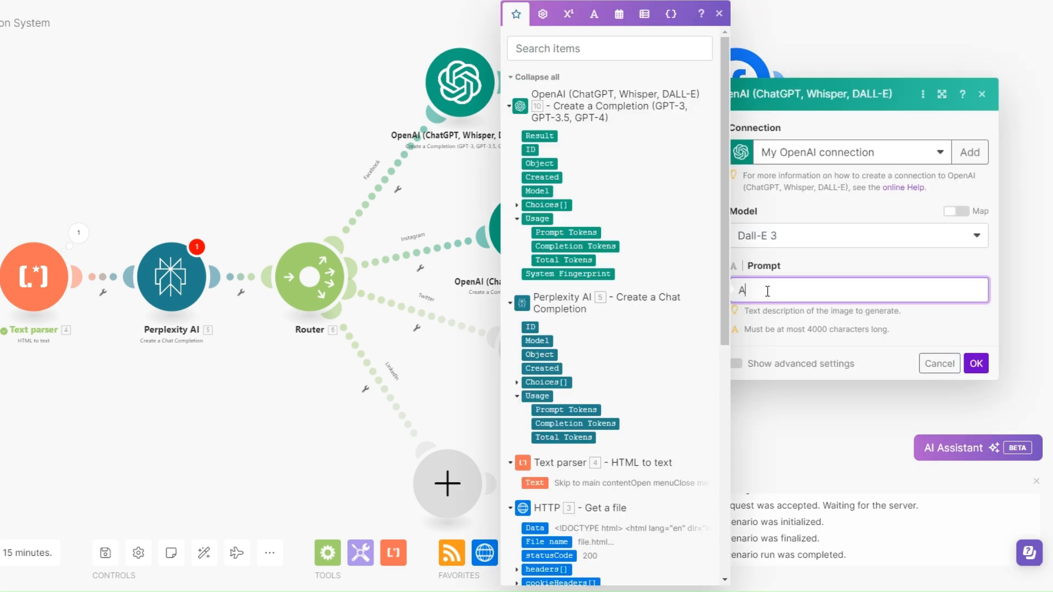
text(r AI human walking the strrets)
key(BackSpace)
key(BackSpace)
key(BackSpace)
key(BackSpace)
text(eets of New York)
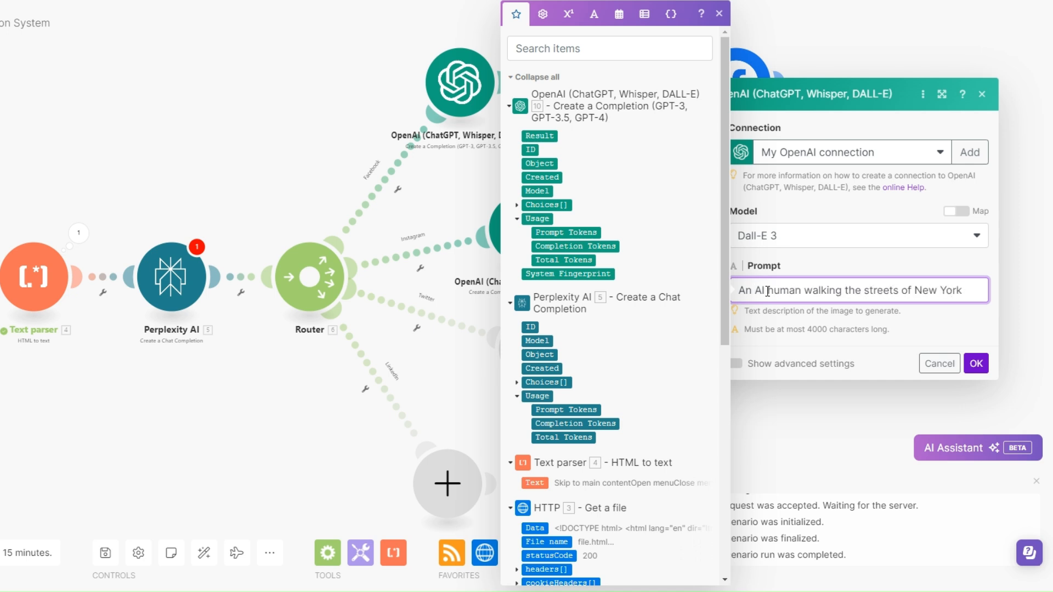
click(977, 363)
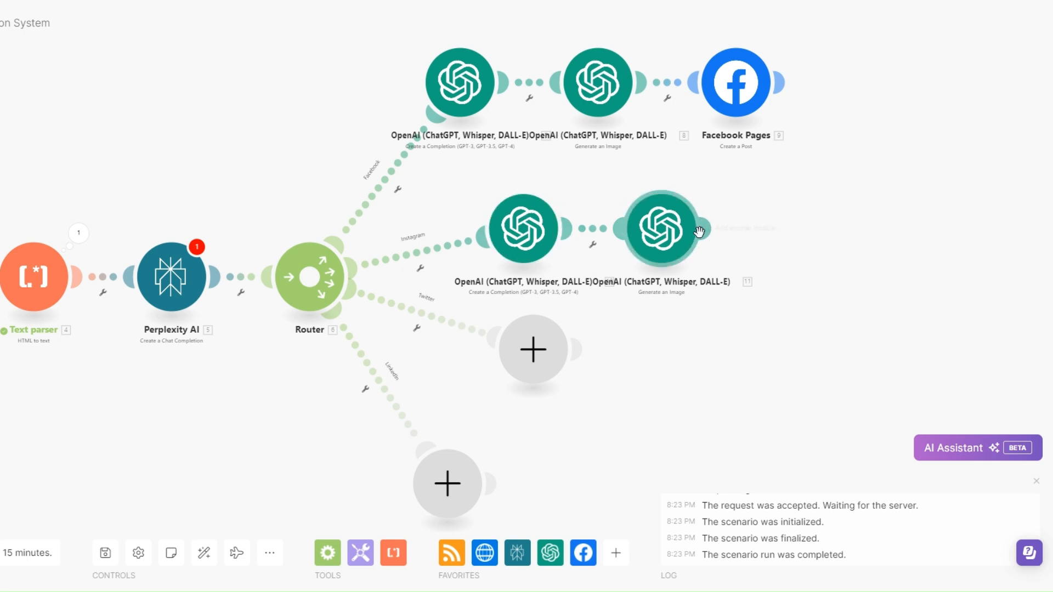
- Add an Instagram for Business Create a Photo Post module after the image module on the Instagram route
mouse_move(701, 228)
click(707, 228)
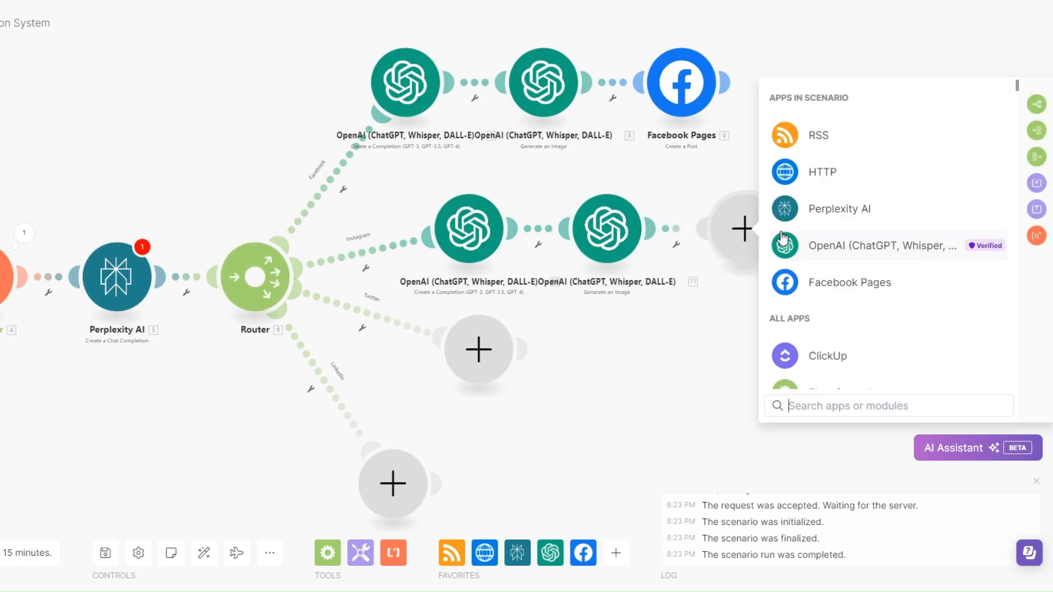
text(inst)
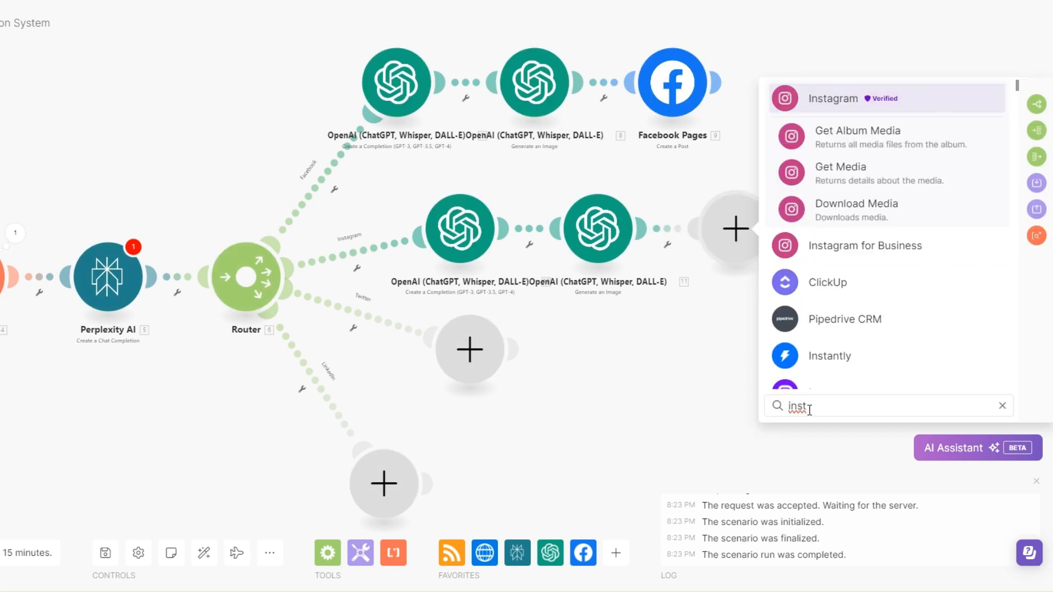
click(864, 246)
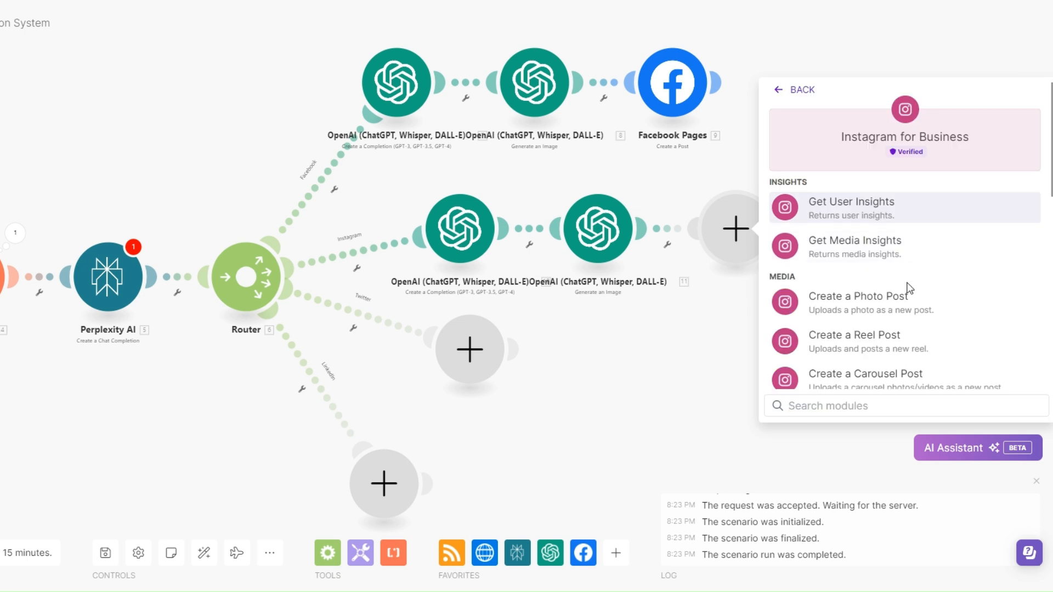
scroll(907, 289, down, 3)
scroll(909, 289, up, 3)
scroll(909, 289, down, 2)
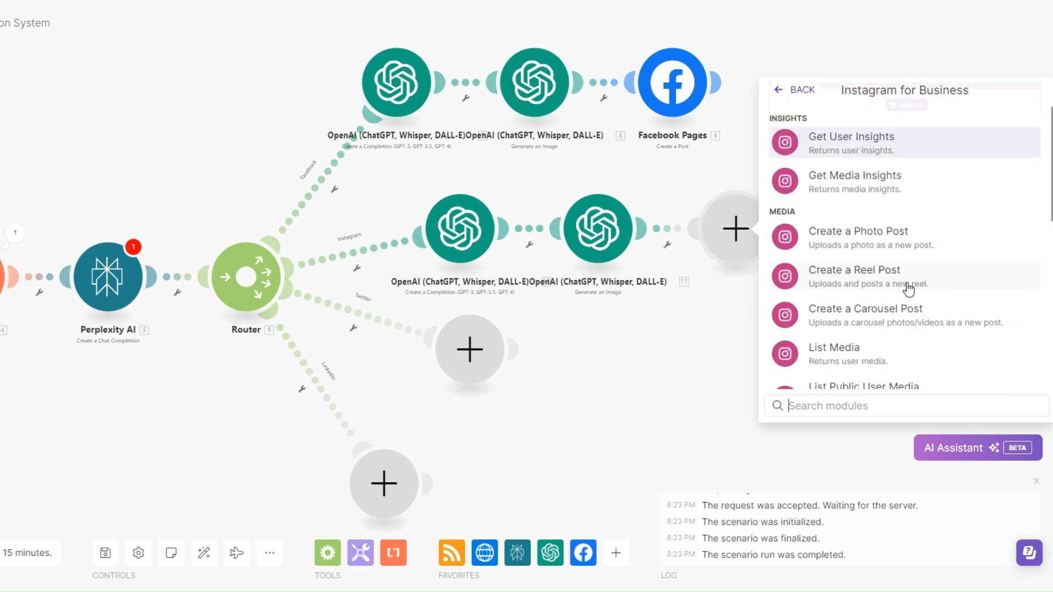
click(890, 237)
- Map the Instagram post's photo URL to the generated image's Data[]: URL and its caption to the completion's Choices[]: Message
click(814, 162)
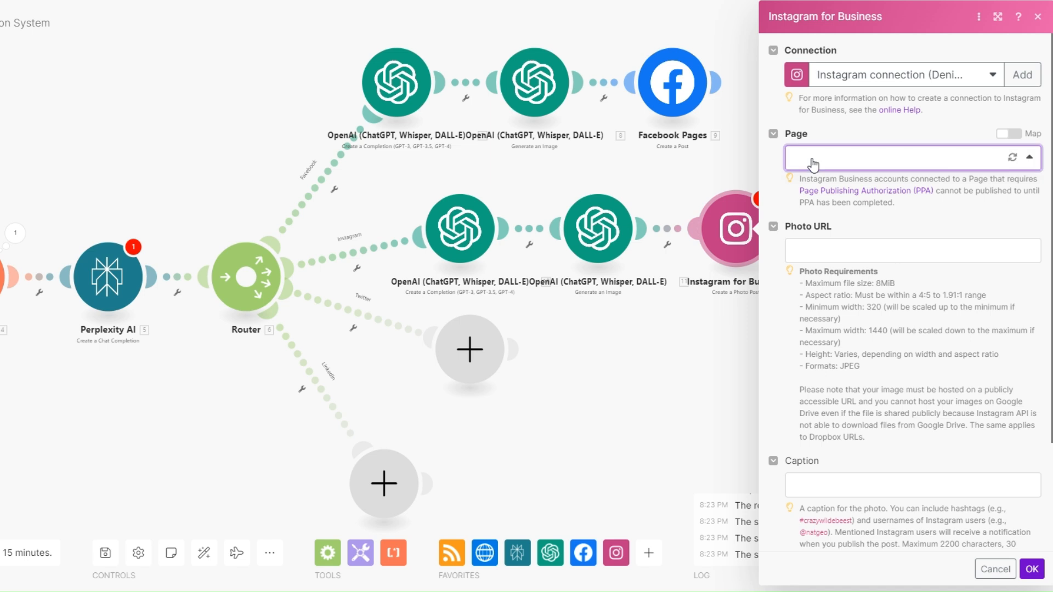
click(837, 254)
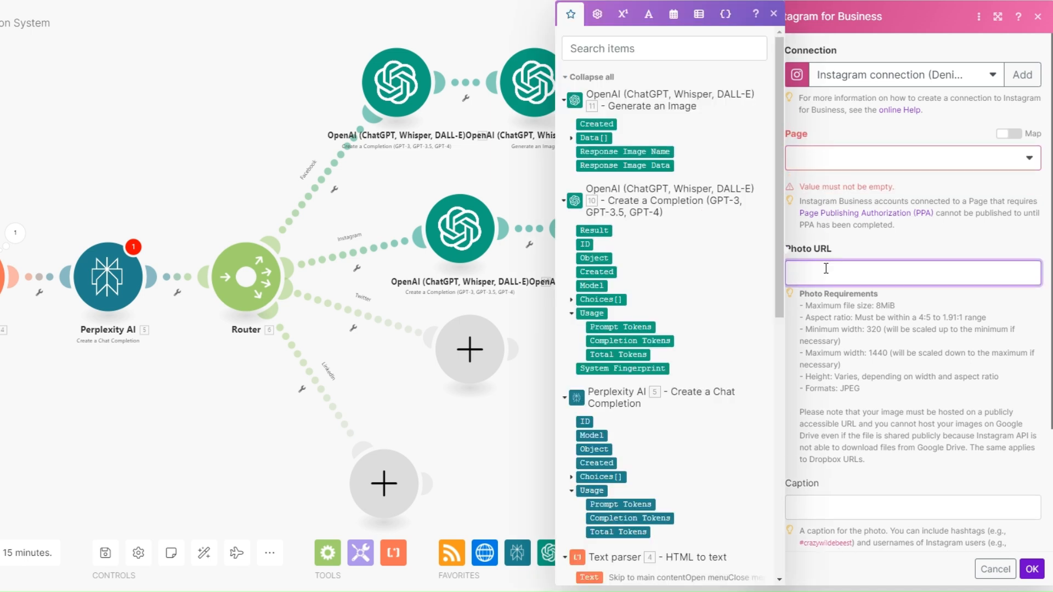
click(572, 139)
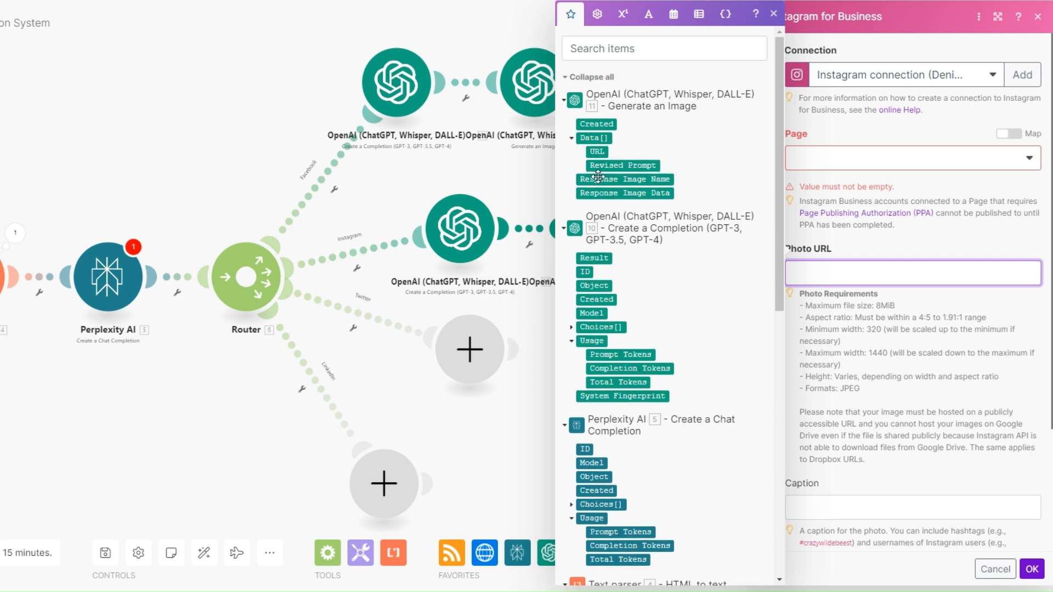
click(596, 151)
click(865, 514)
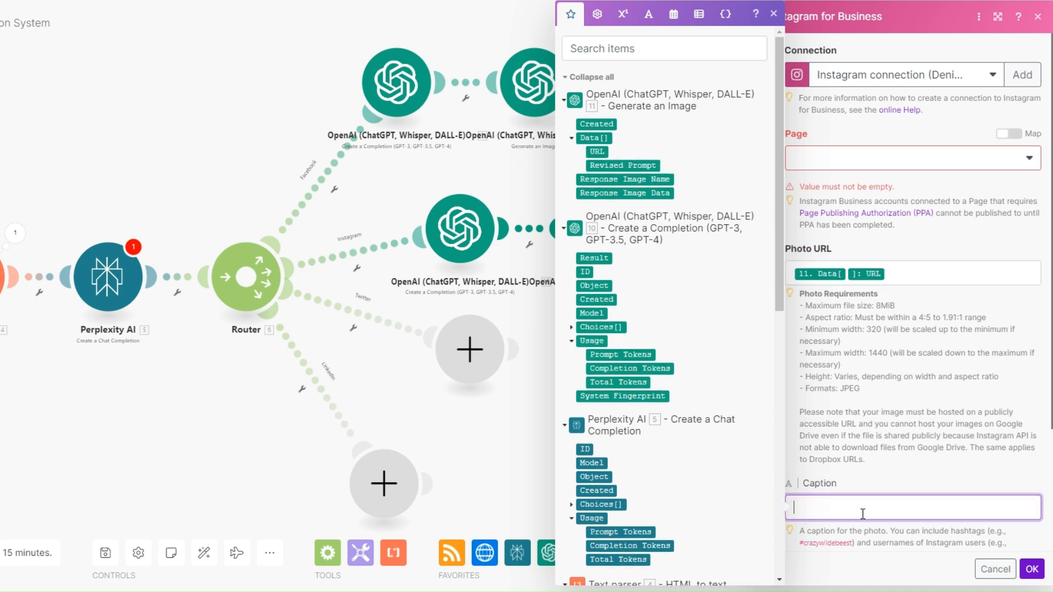
click(573, 327)
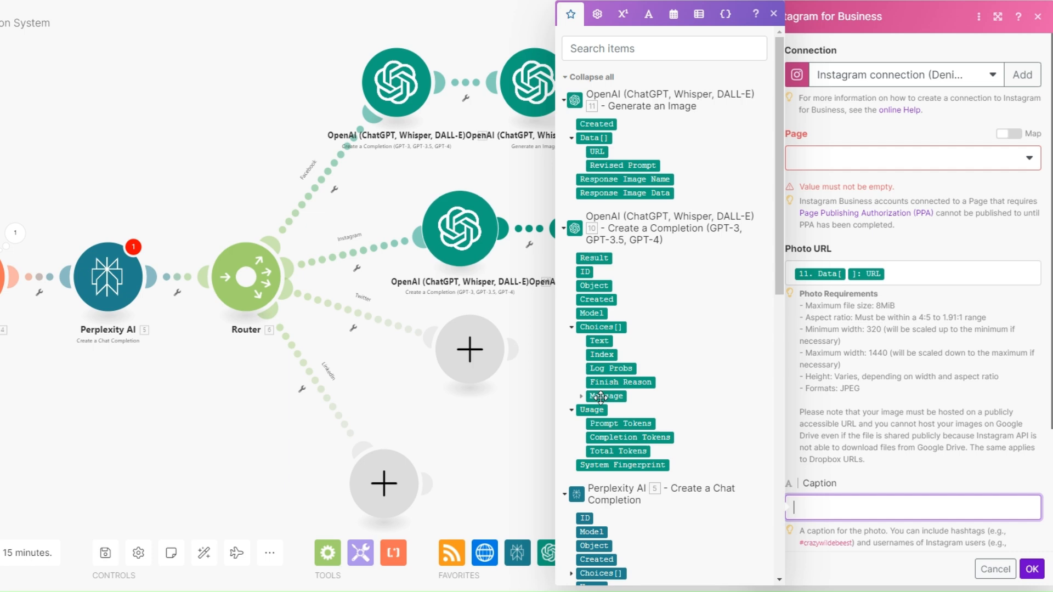
click(606, 397)
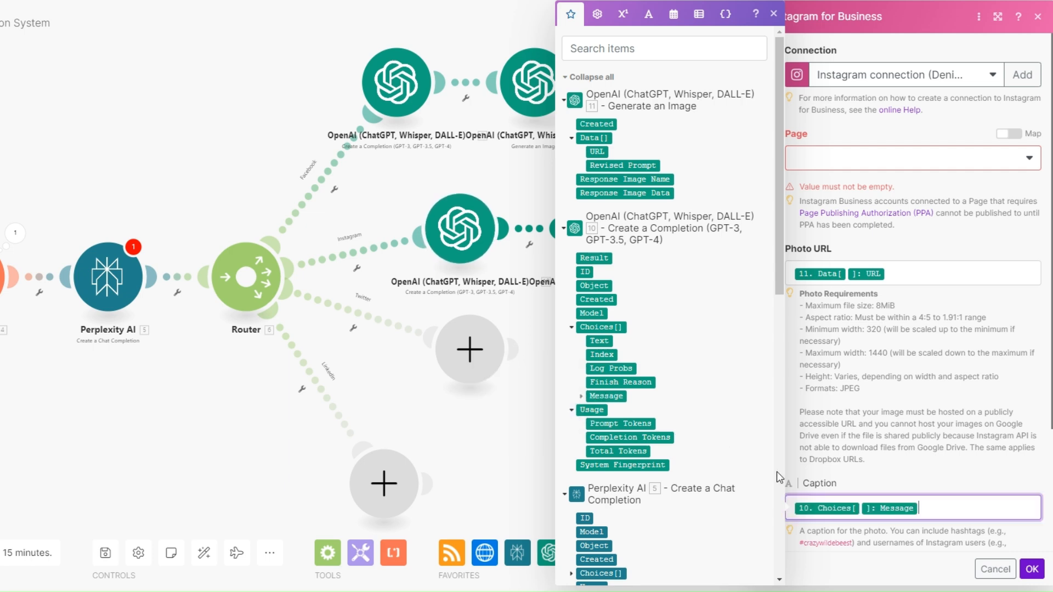
click(1032, 569)
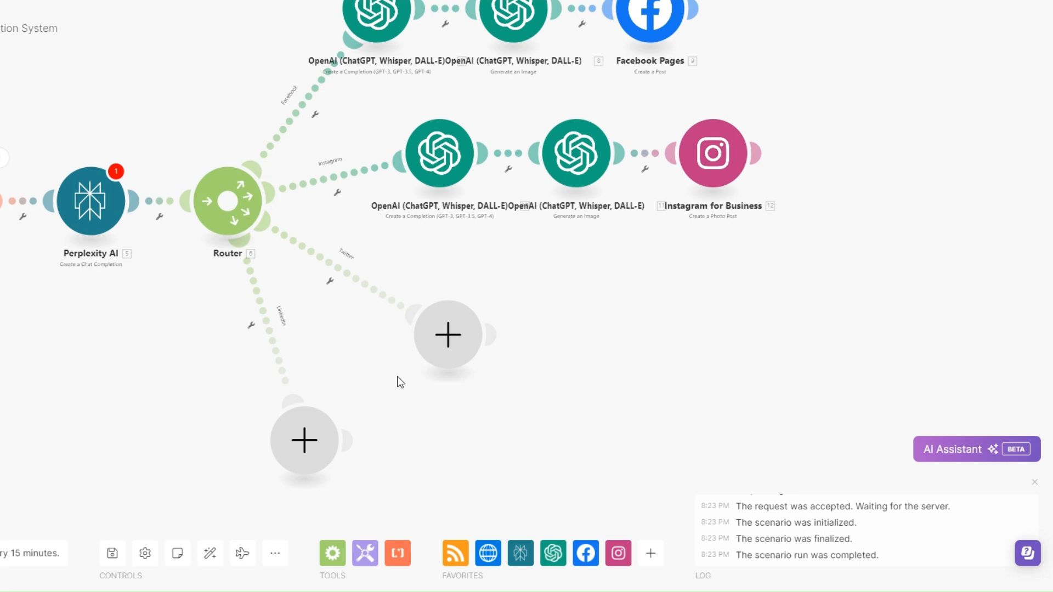
- Add an OpenAI Create a Completion module to the Twitter route
click(448, 366)
click(642, 349)
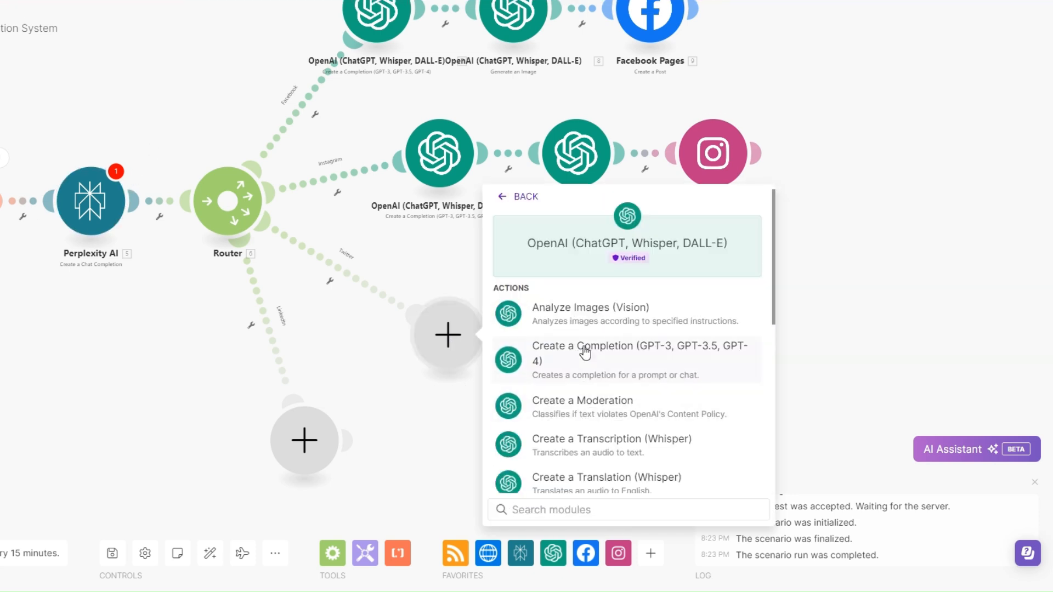
click(586, 354)
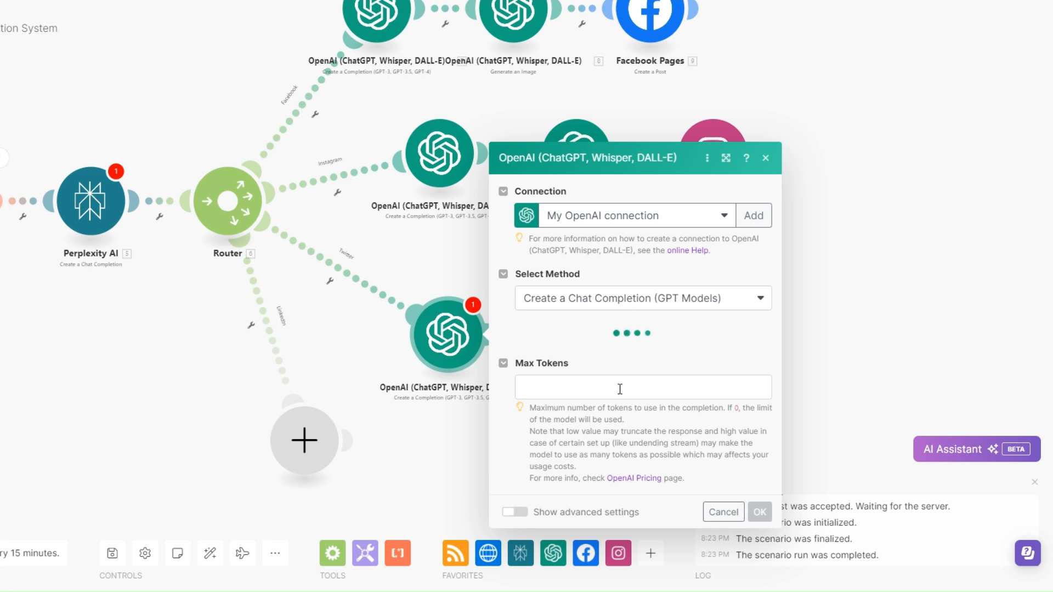
- Give the Twitter route's completion module one message with the System role and set Max Tokens to 4096
click(552, 362)
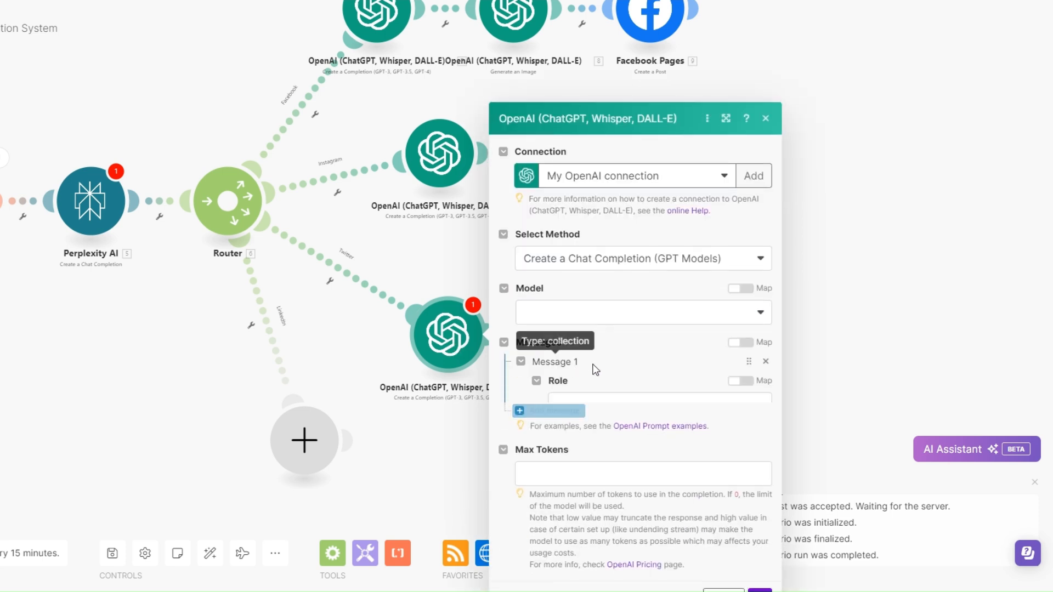
click(579, 308)
click(584, 332)
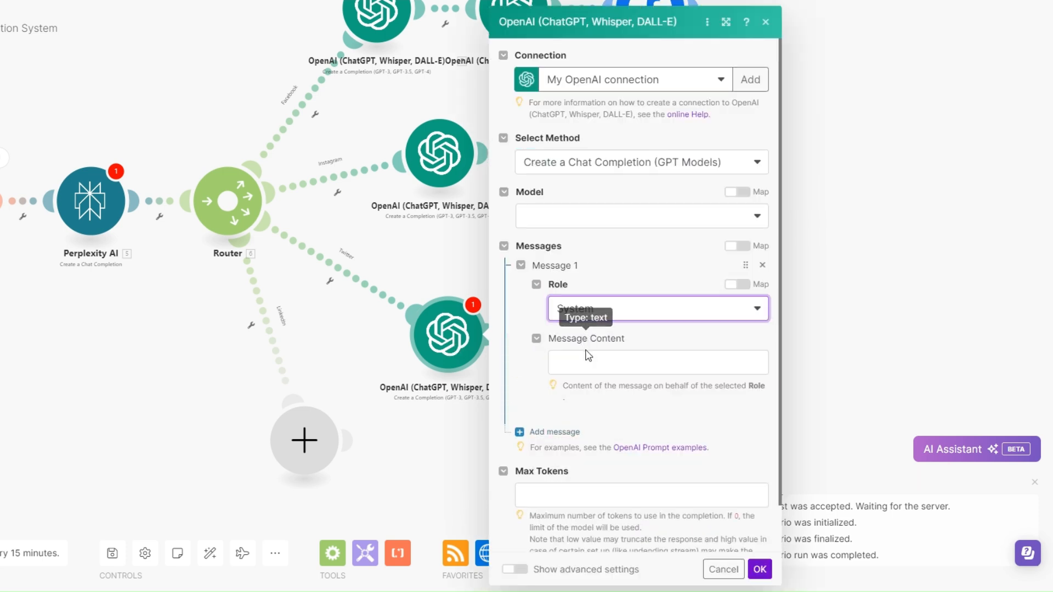
click(586, 361)
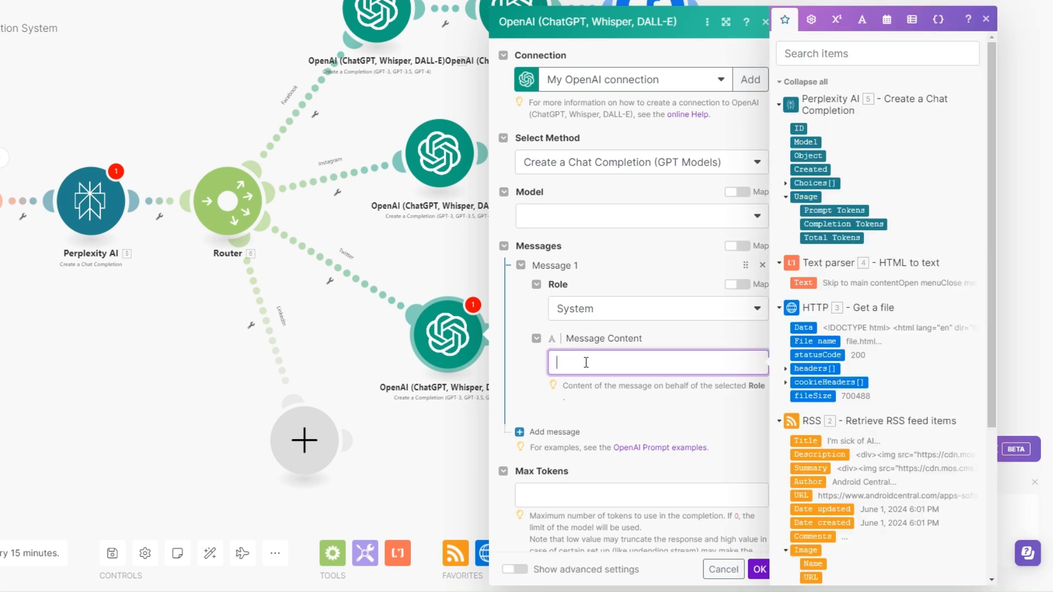
click(591, 495)
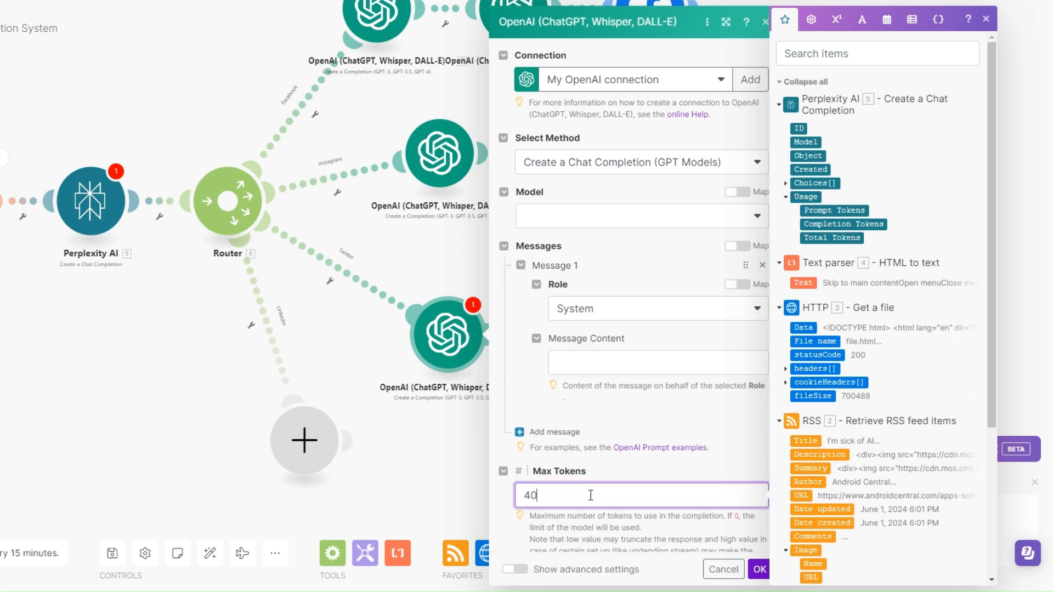
text(4096)
click(626, 372)
click(760, 569)
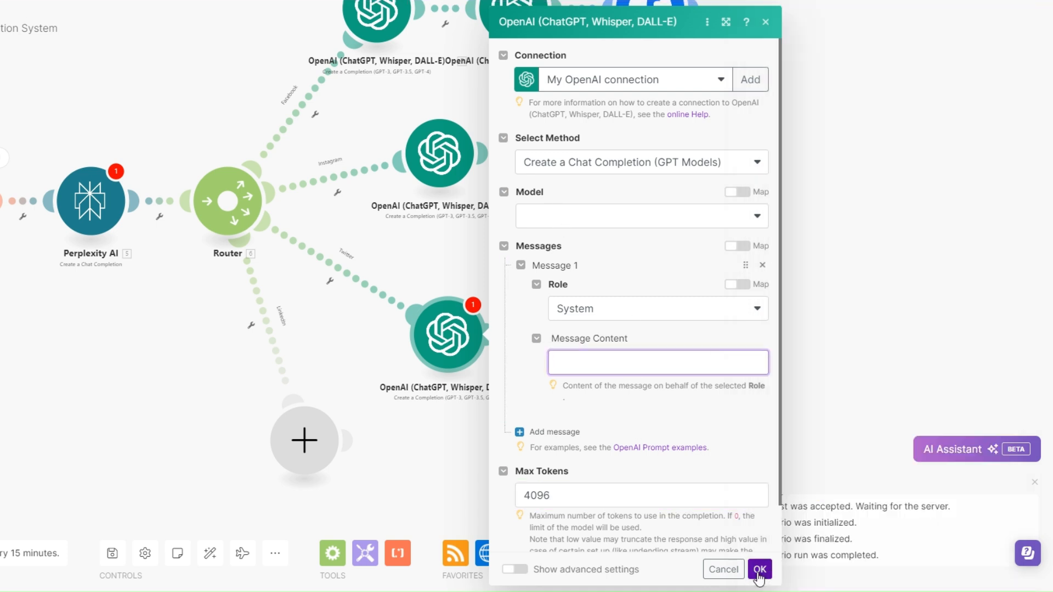
click(723, 569)
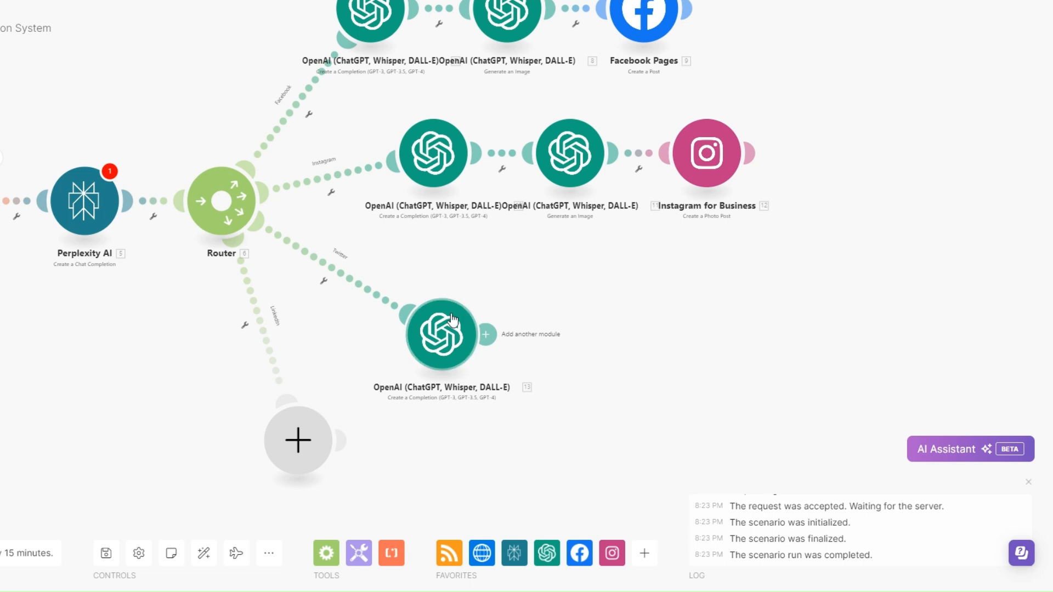
- Add an OpenAI Generate an Image module after the completion module on the Twitter route
click(486, 334)
click(579, 338)
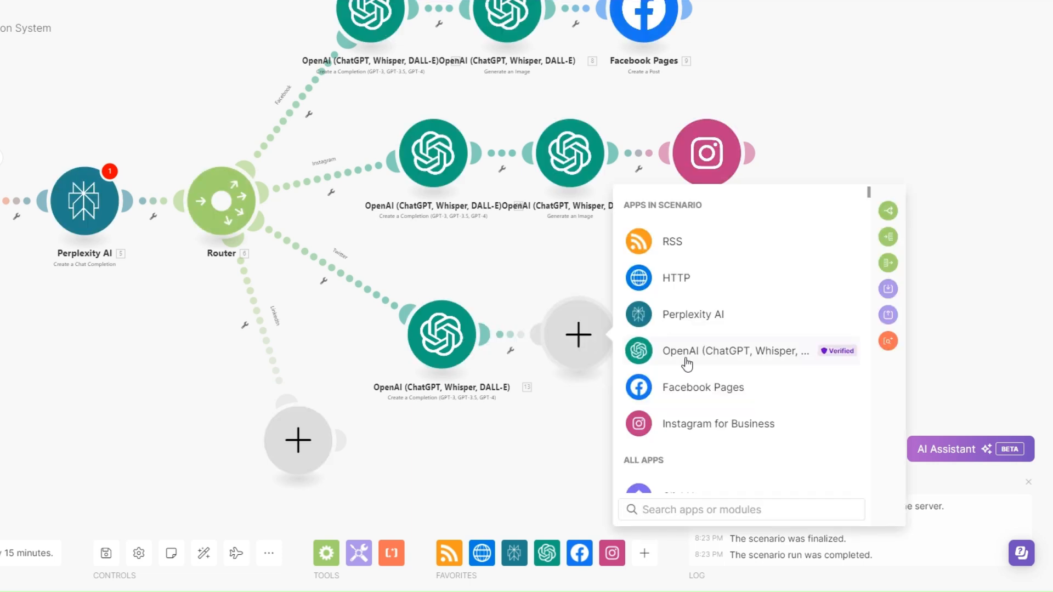
click(688, 355)
scroll(745, 376, down, 5)
scroll(744, 377, down, 2)
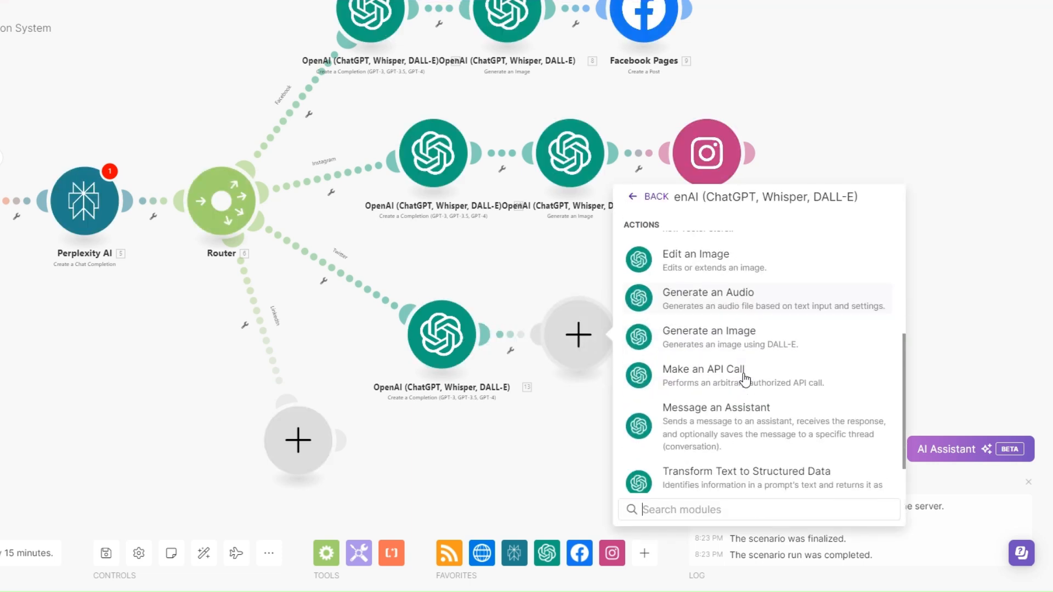
click(717, 336)
- Set the Twitter route's image module to Dall-E 3 with the prompt "AI human working on a computer"
click(701, 386)
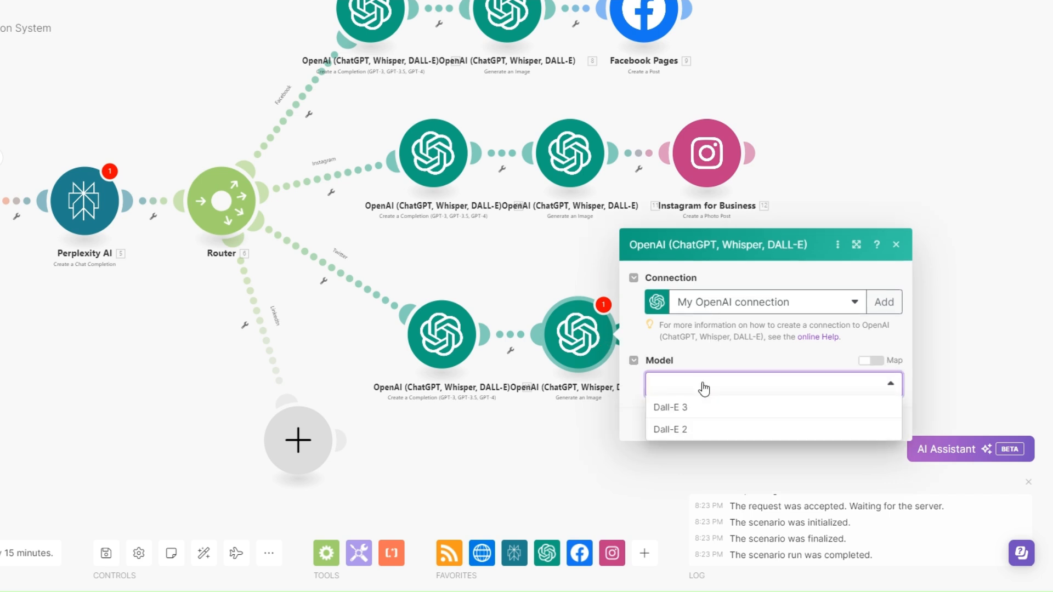
click(692, 428)
click(683, 393)
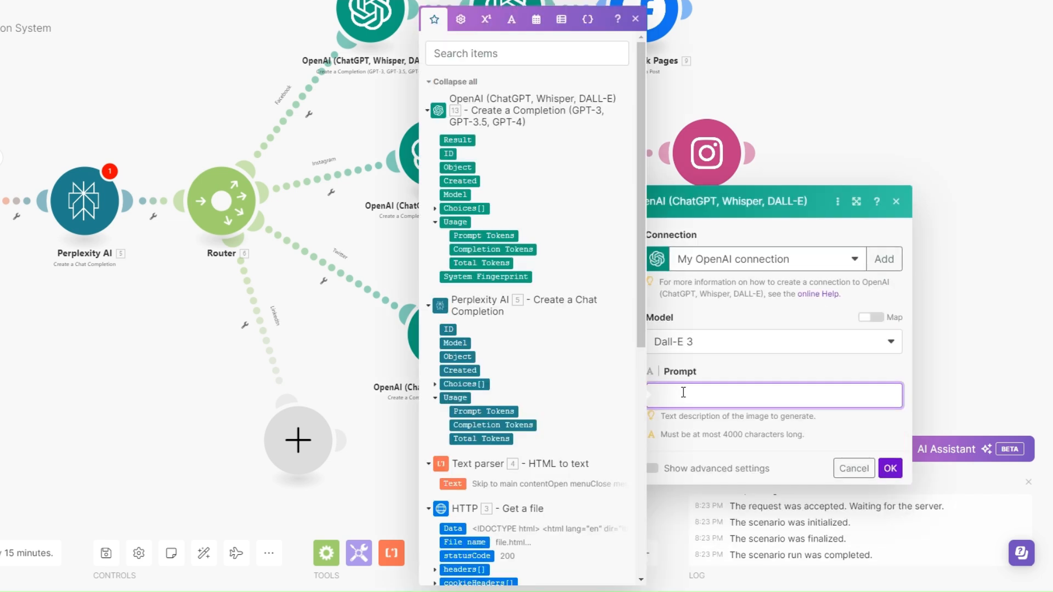
text(A human working on a computer)
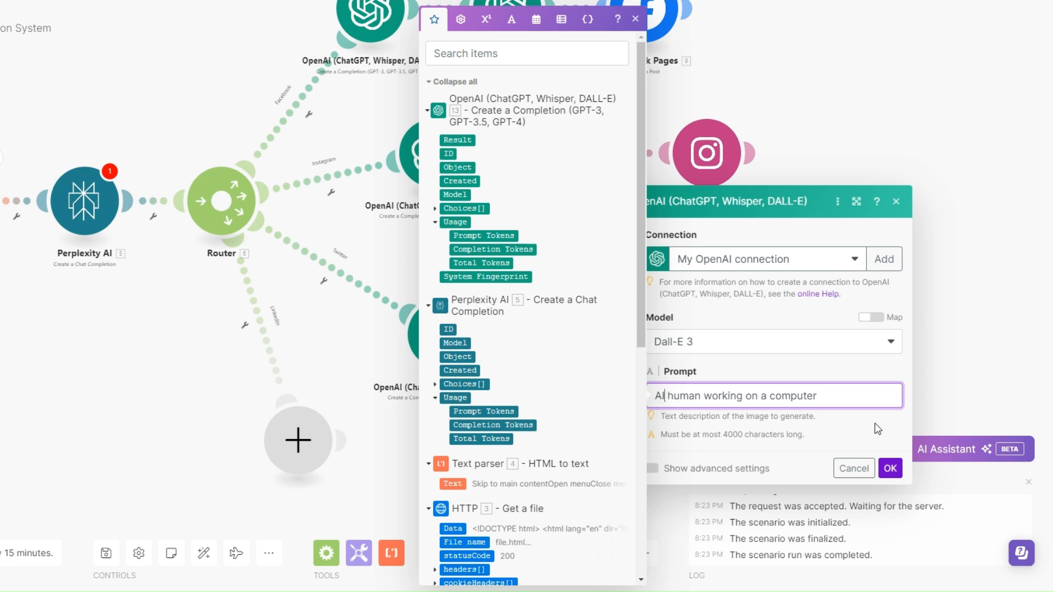
click(890, 468)
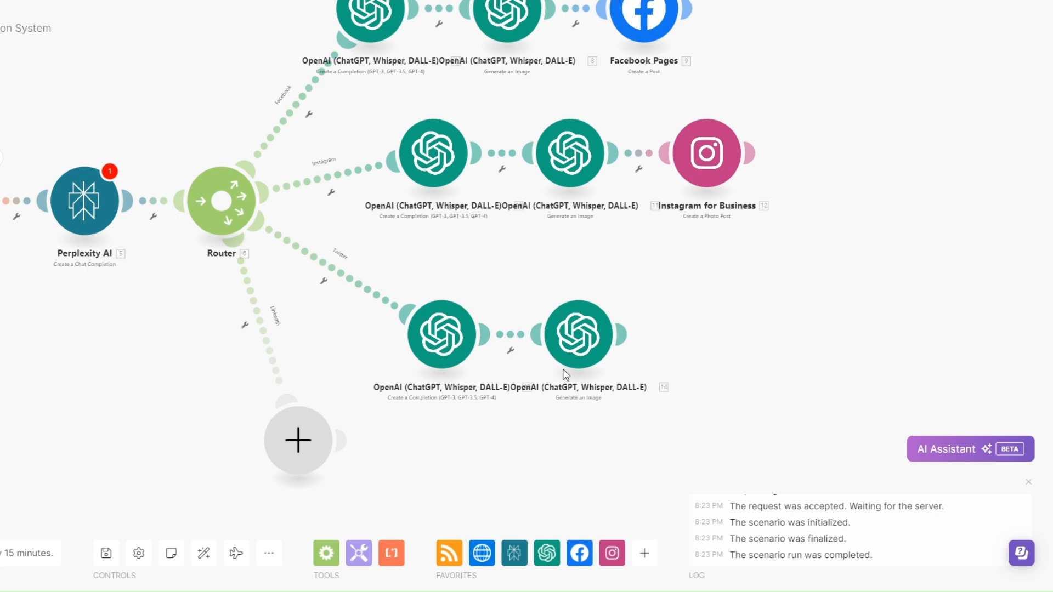
- Add an X (formerly Twitter) Create a Post module after the image module on the Twitter route
click(622, 335)
text(TW)
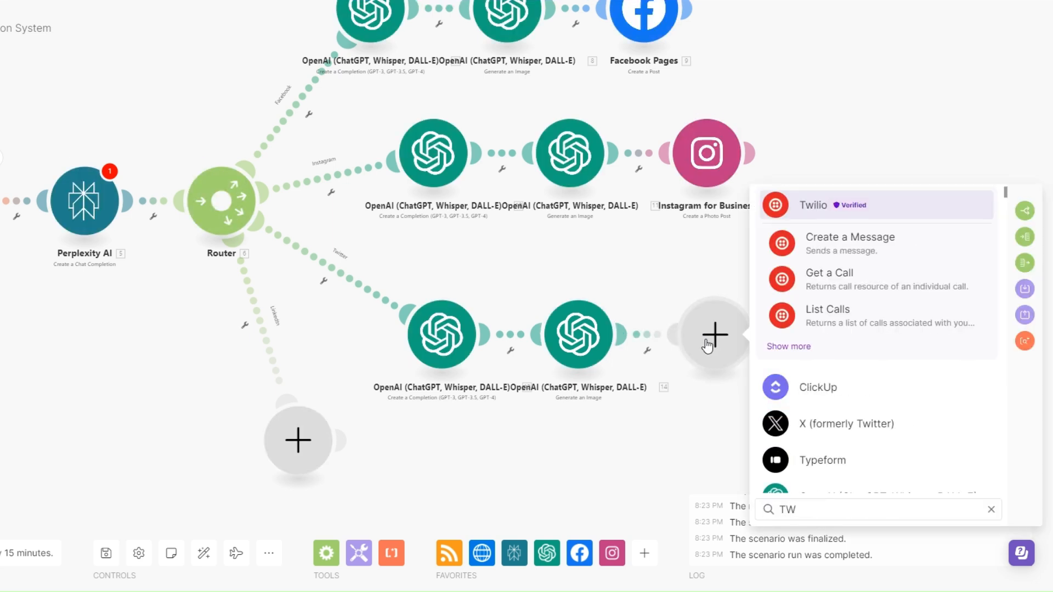
click(846, 426)
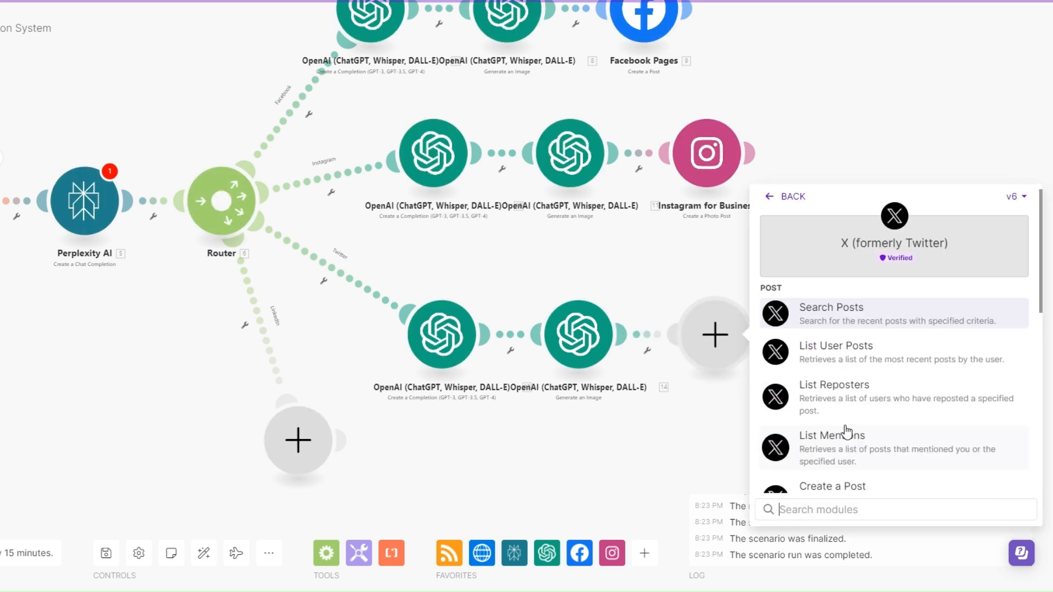
scroll(853, 362, down, 2)
click(853, 362)
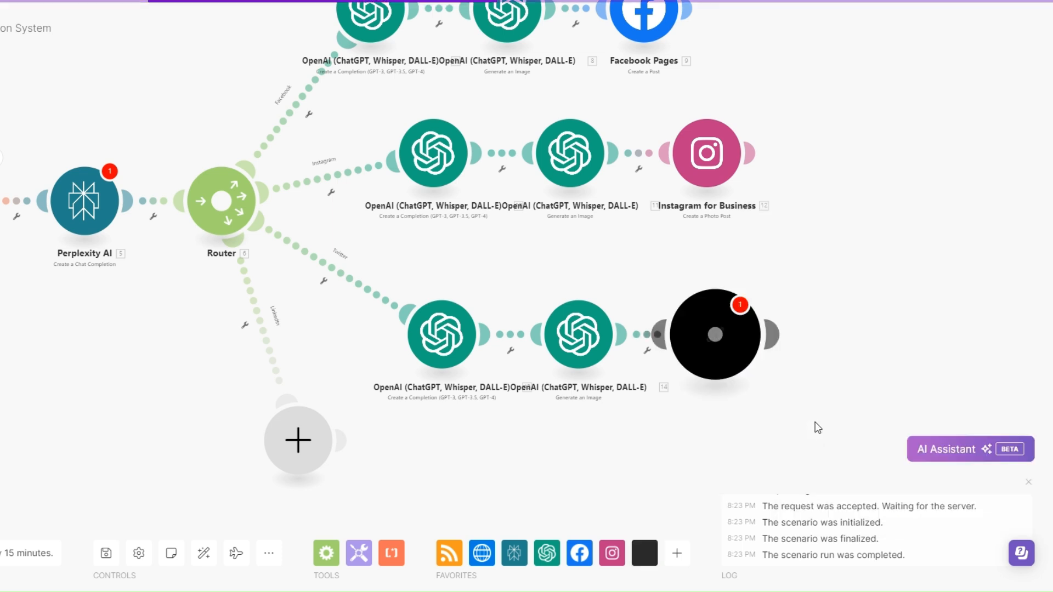
- Map the X post's text content to the Twitter route completion's Choices[]: Message
click(811, 369)
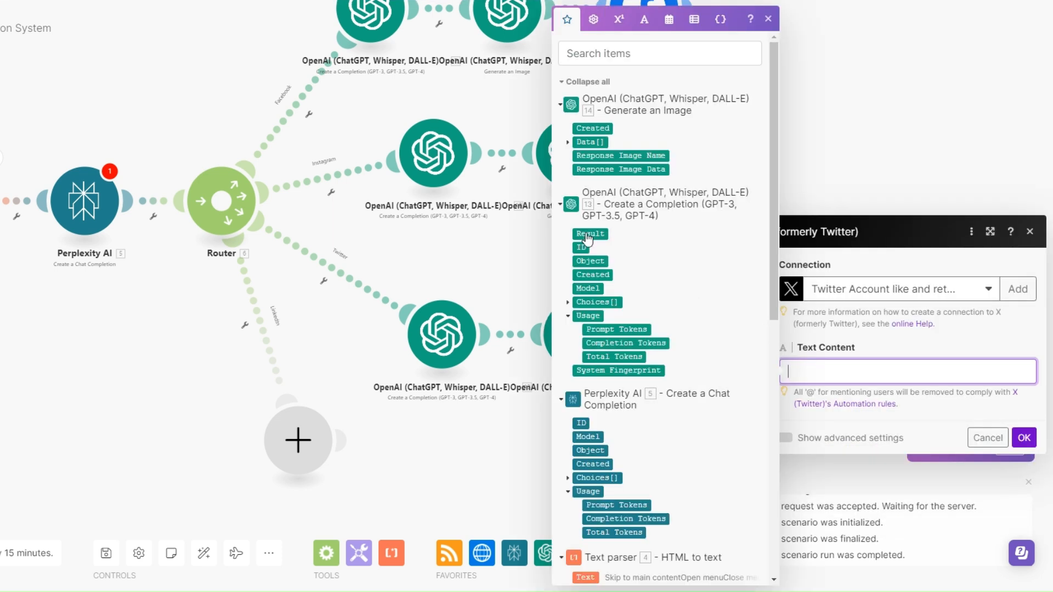
click(569, 303)
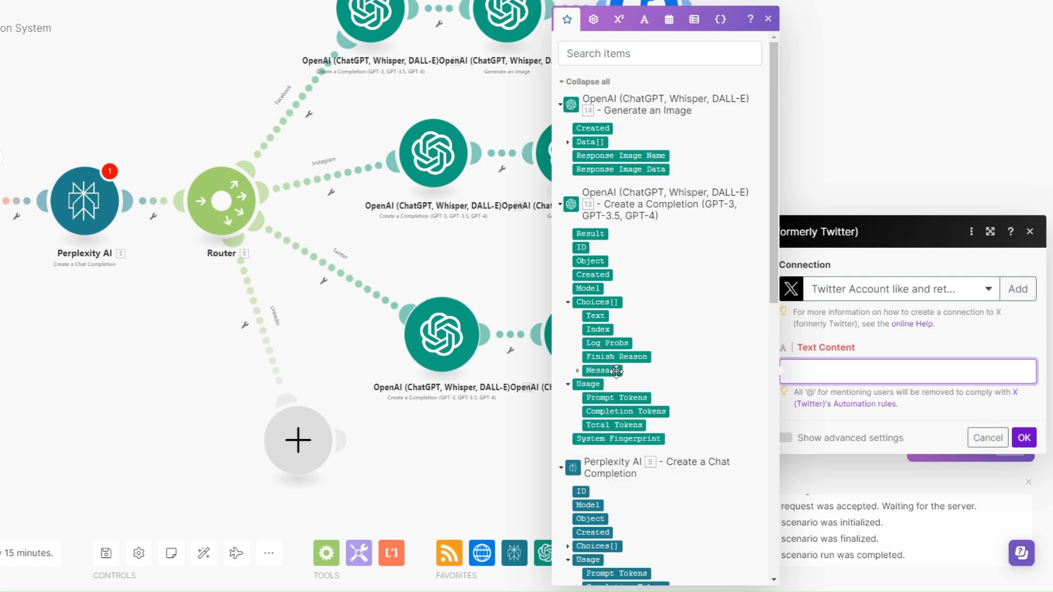
click(616, 370)
click(1023, 438)
- Add an OpenAI Create a Completion module to the LinkedIn route
scroll(495, 373, down, 2)
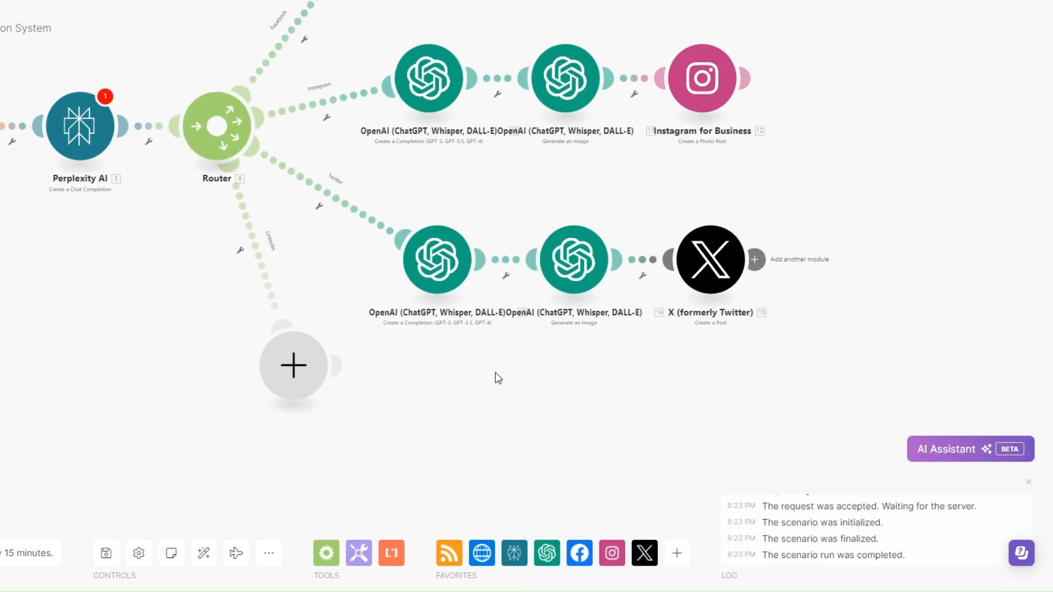
drag(290, 342, 298, 385)
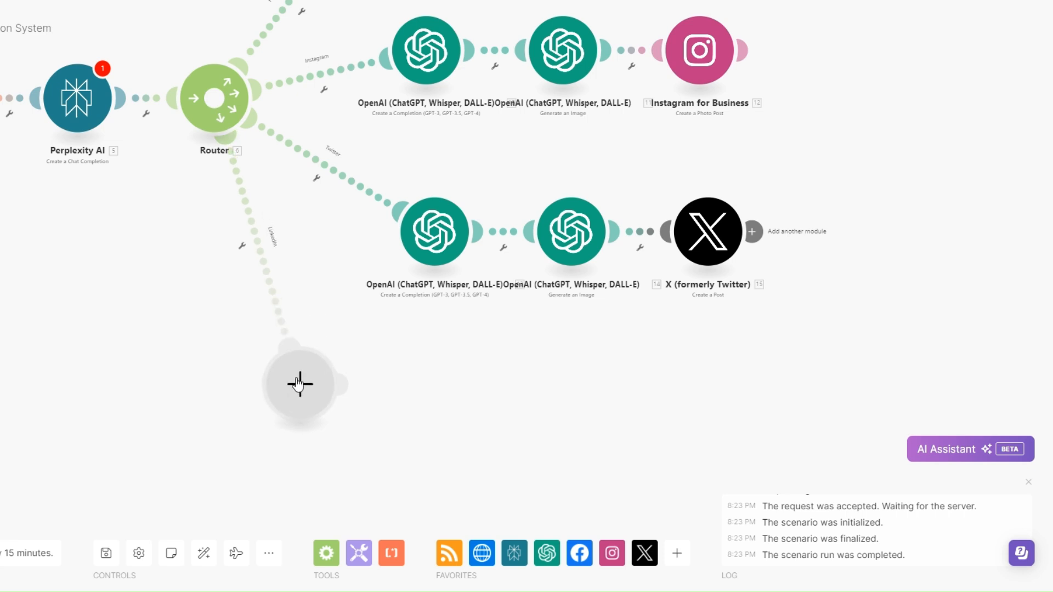
click(344, 385)
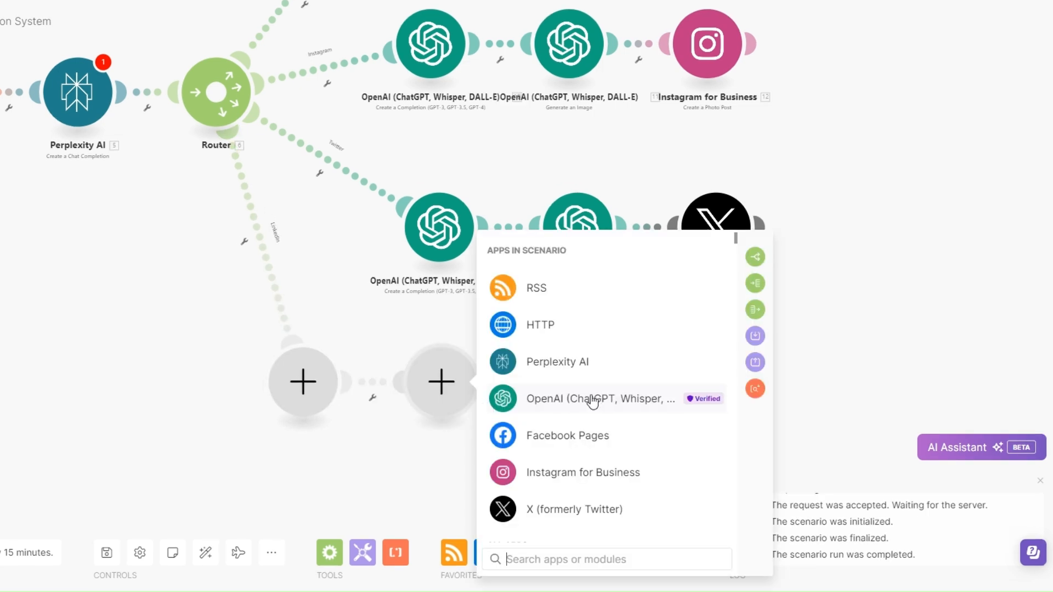
click(592, 400)
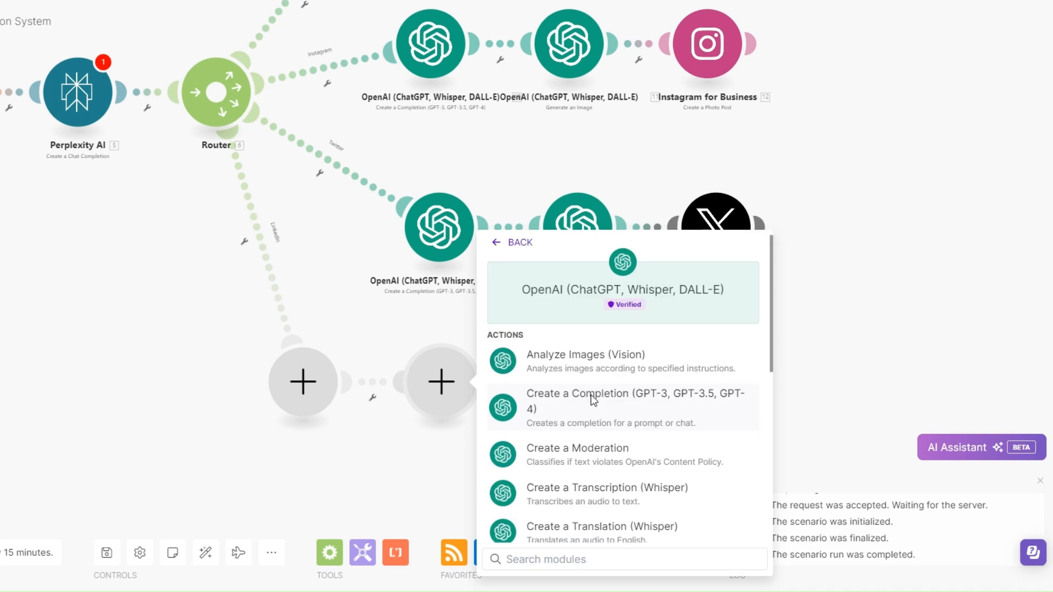
click(591, 394)
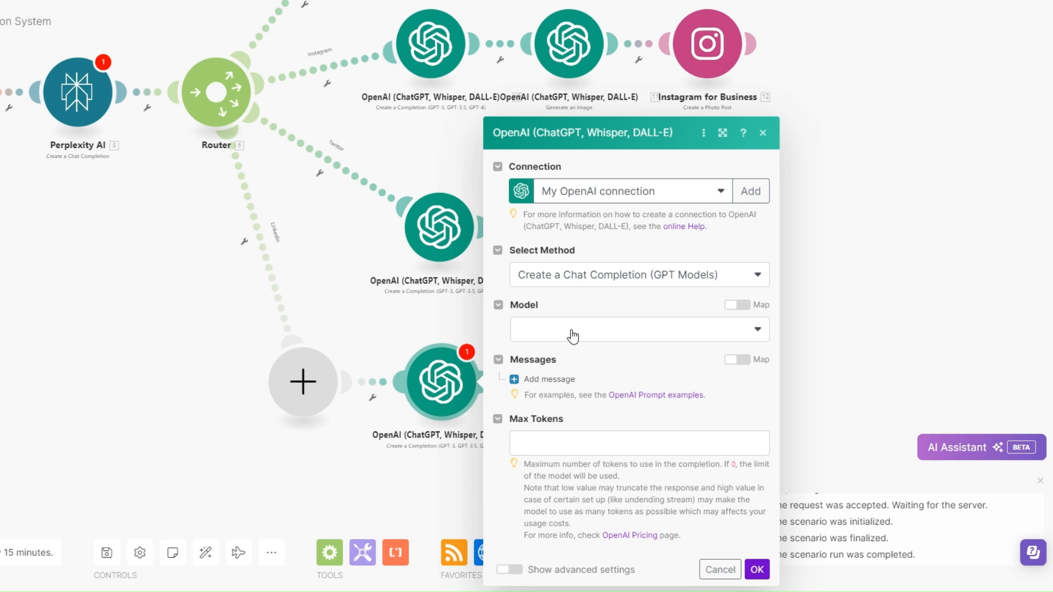
- Give the LinkedIn route's completion module one message with the System role and set Max Tokens to 4096
click(549, 380)
scroll(604, 393, down, 1)
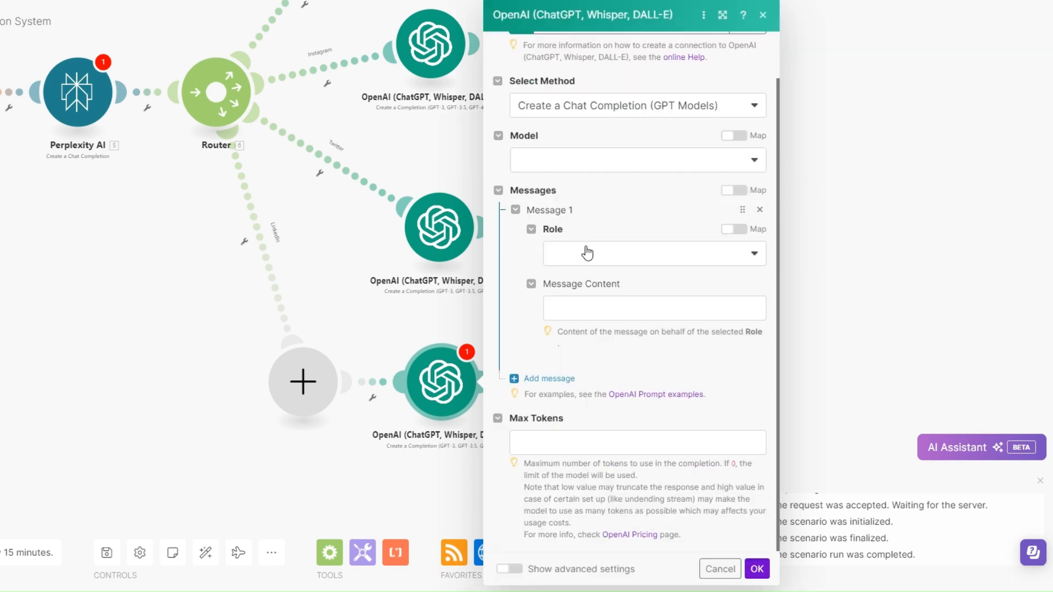
click(587, 252)
click(590, 277)
click(591, 306)
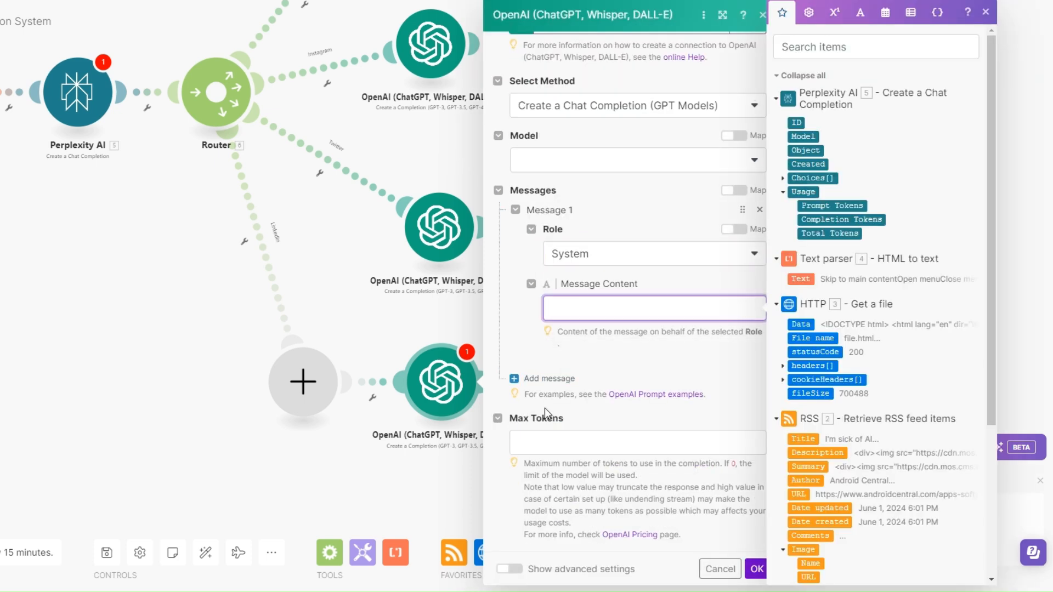
click(537, 436)
text(4096)
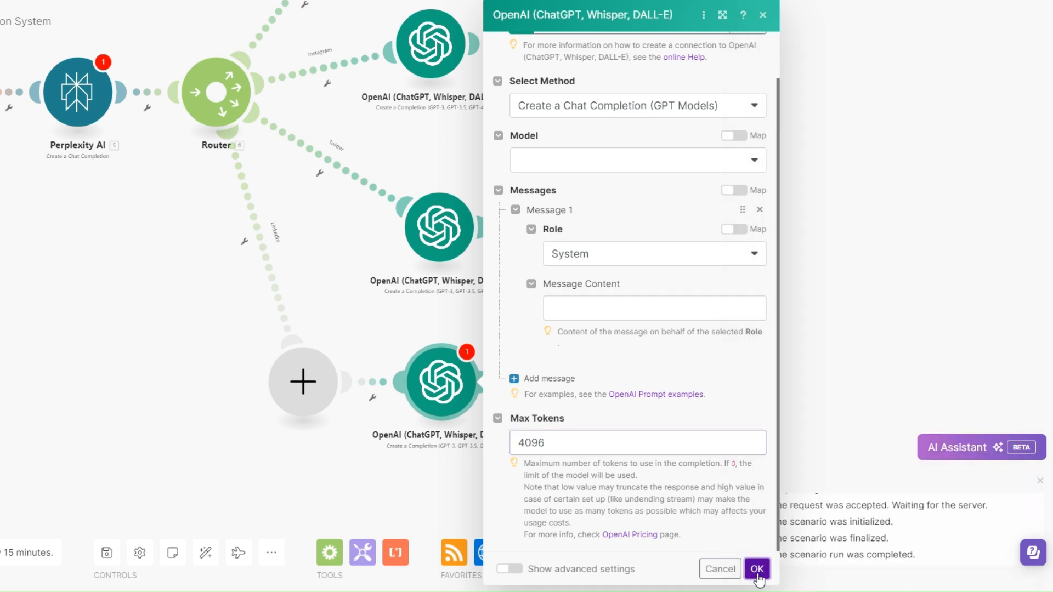
click(757, 569)
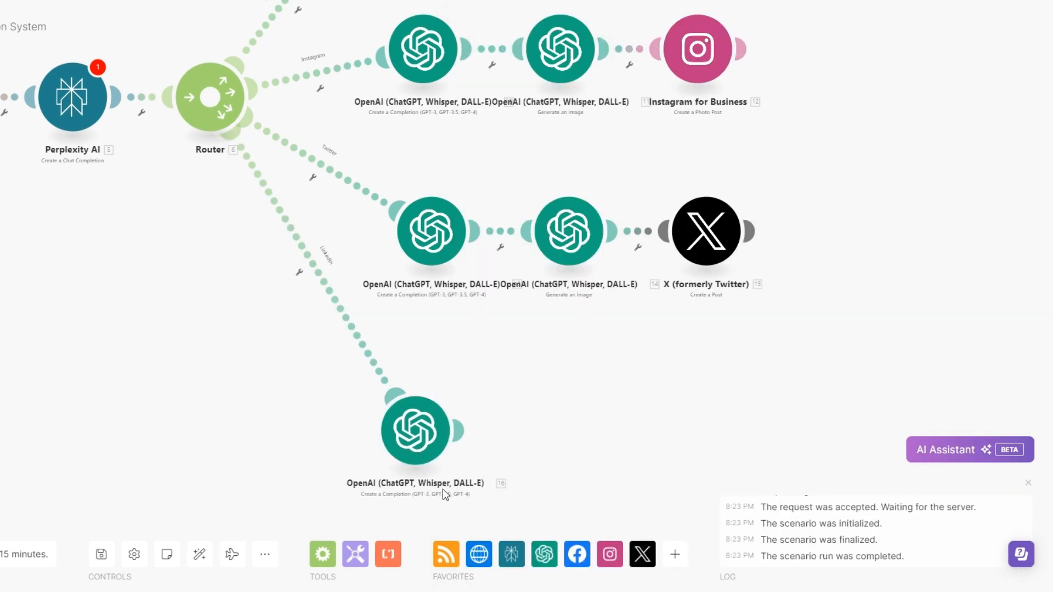
- Add an OpenAI Generate an Image module after the completion module on the LinkedIn route
click(462, 431)
click(552, 430)
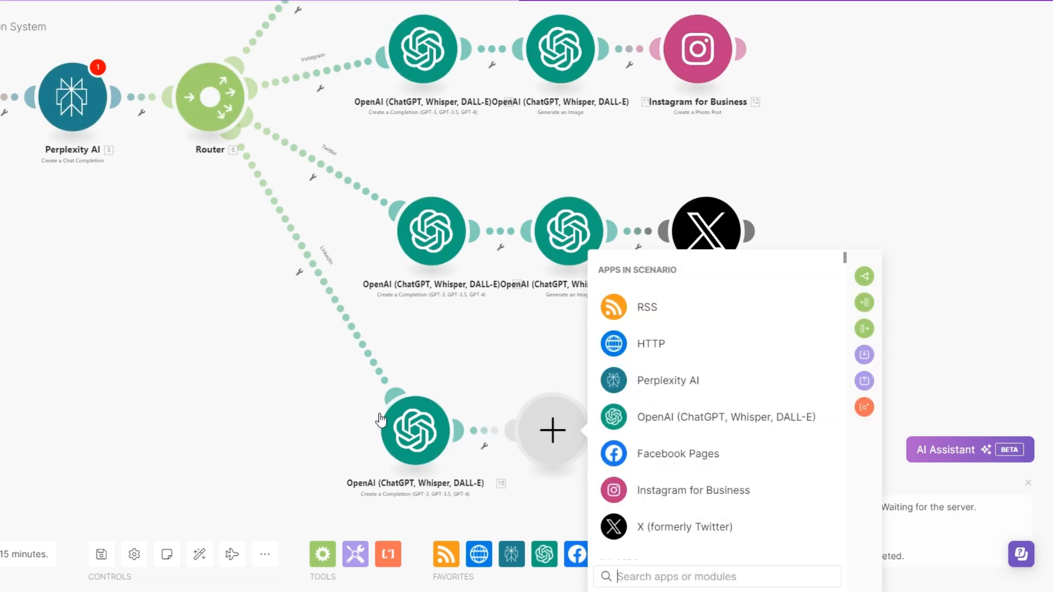
click(669, 416)
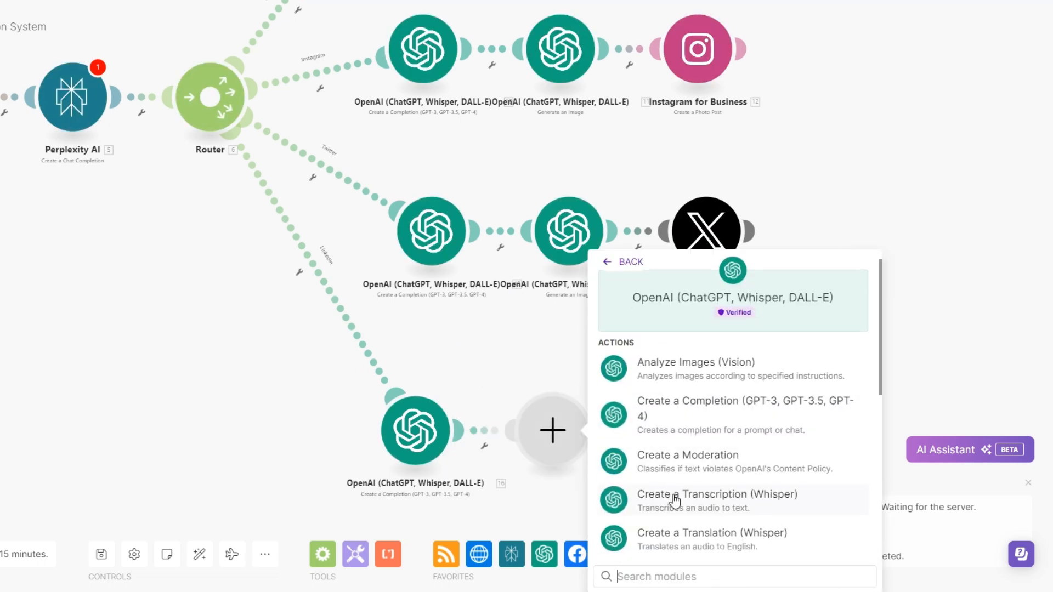
scroll(673, 499, down, 5)
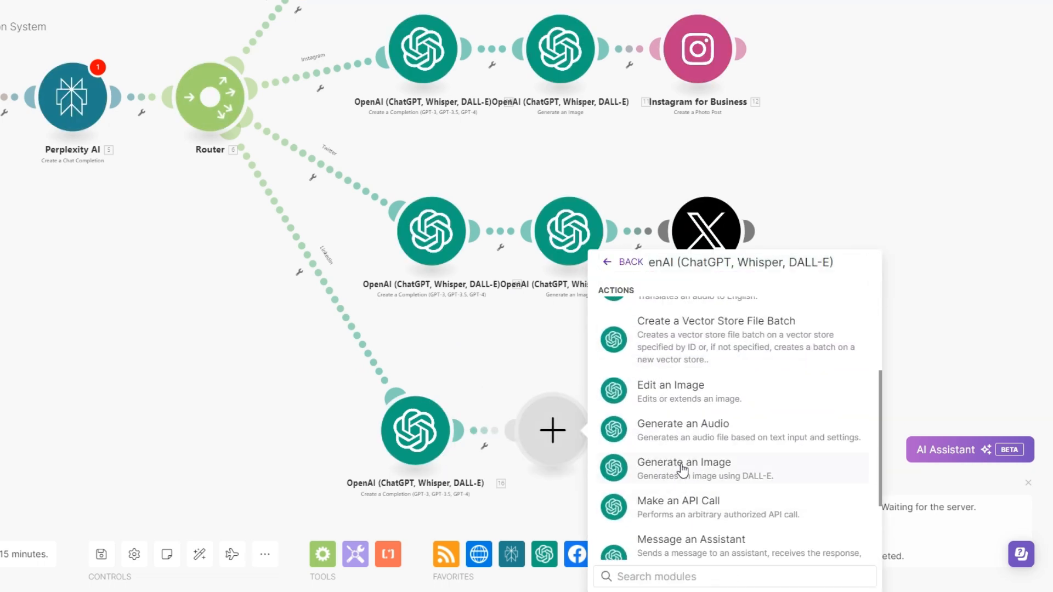
click(680, 465)
- Set the LinkedIn route's image module to Dall-E 3 with the prompt "AI Image of an AI human working in a factory"
click(687, 481)
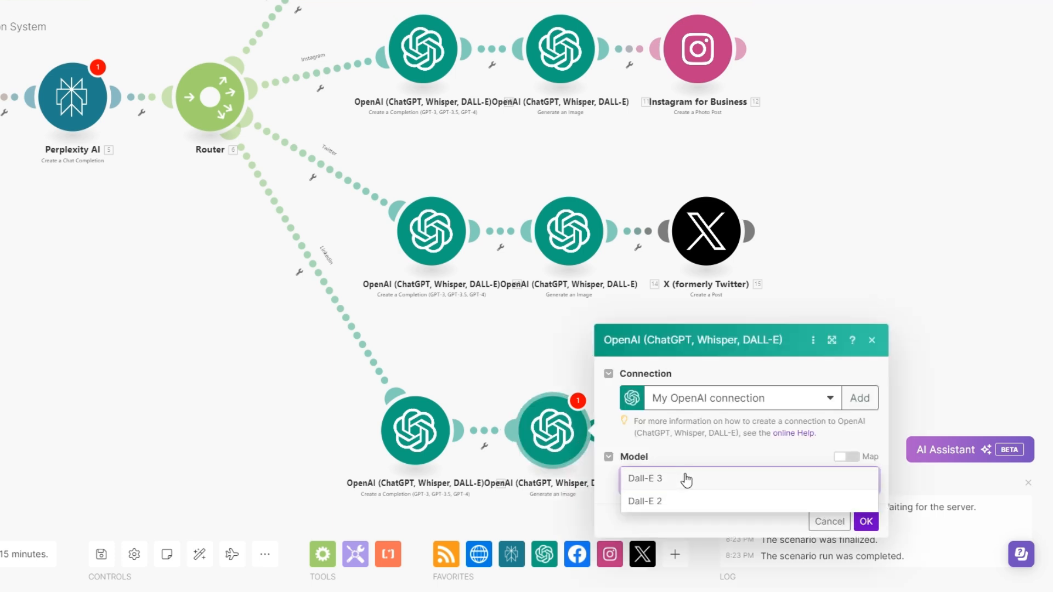
drag(160, 407, 150, 252)
click(661, 342)
click(661, 332)
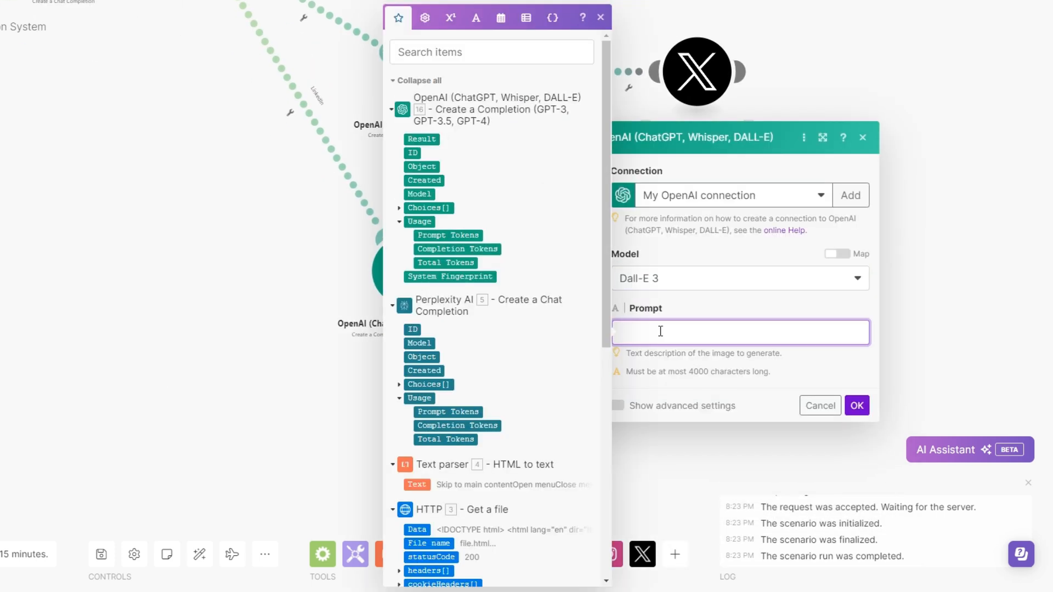
text(AI Image of an AI human working in a factory)
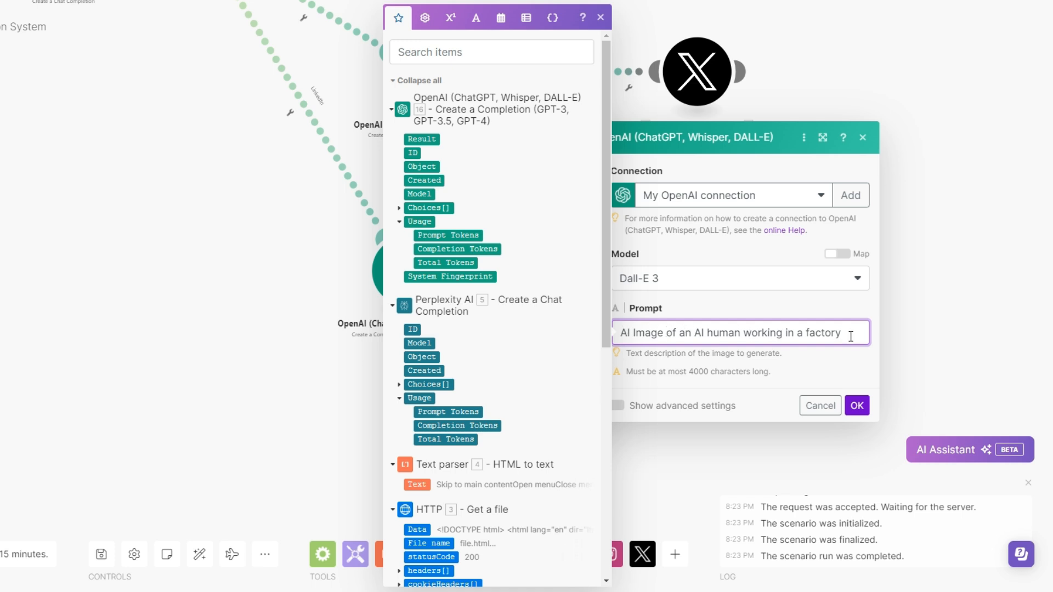
click(857, 406)
- Add a LinkedIn Create a User Text Post module after the image module on the LinkedIn route, without creating a connection
drag(448, 383, 380, 442)
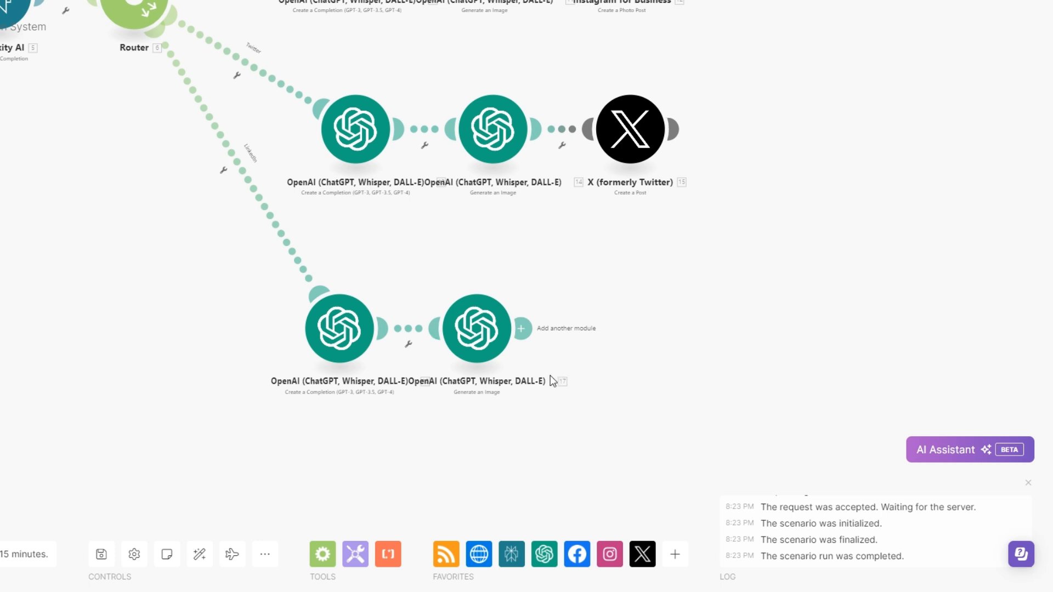
click(521, 328)
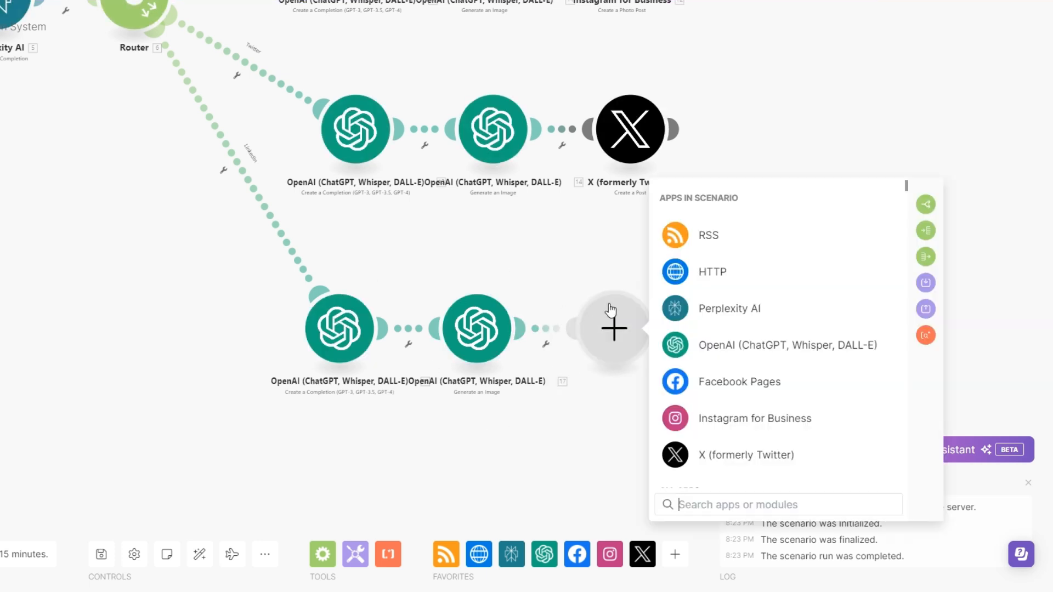
text(link)
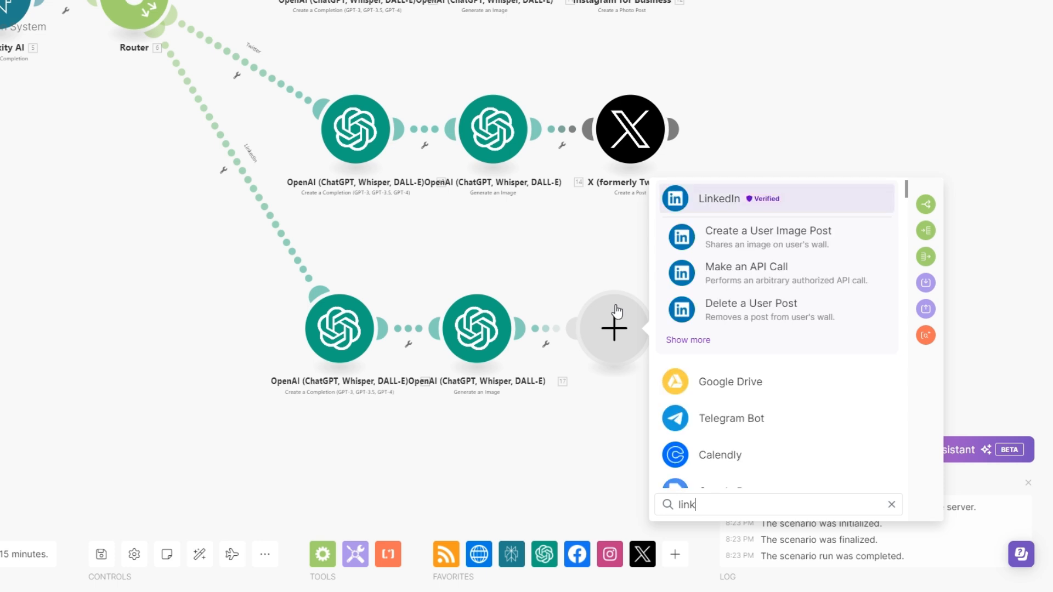
click(716, 201)
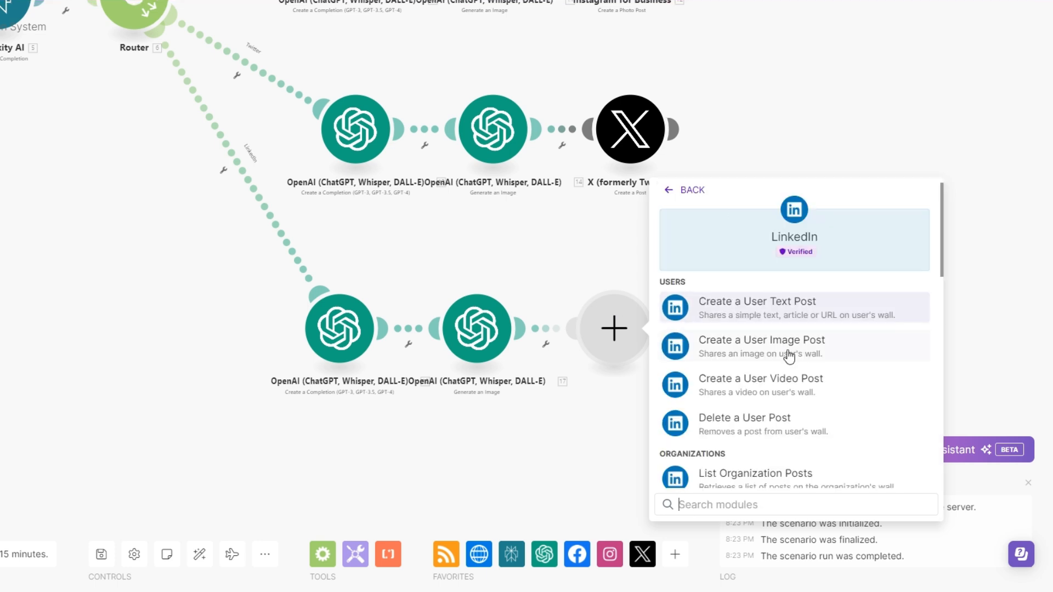
click(727, 311)
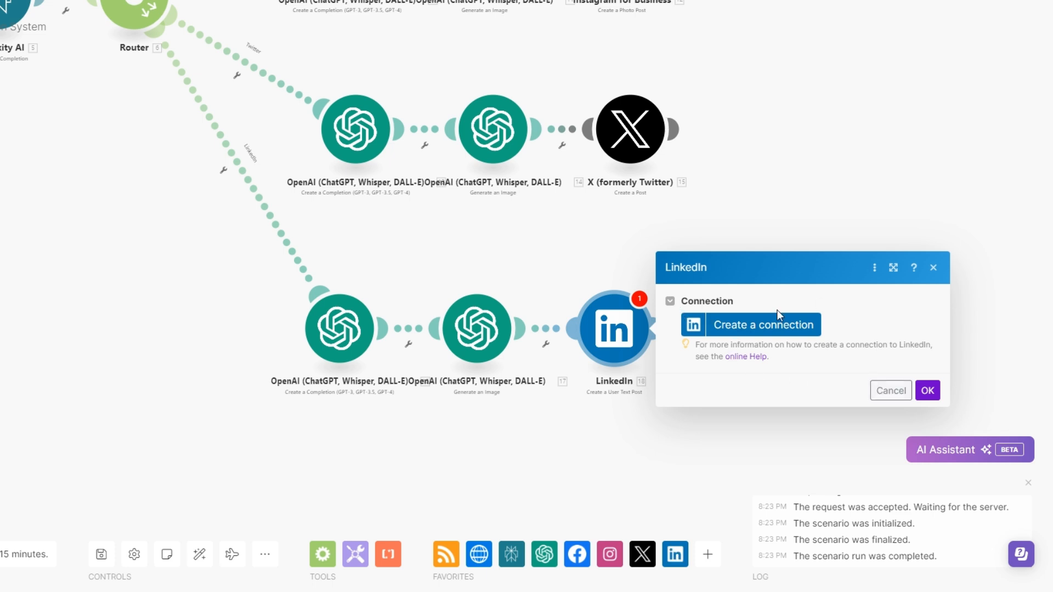
click(928, 390)
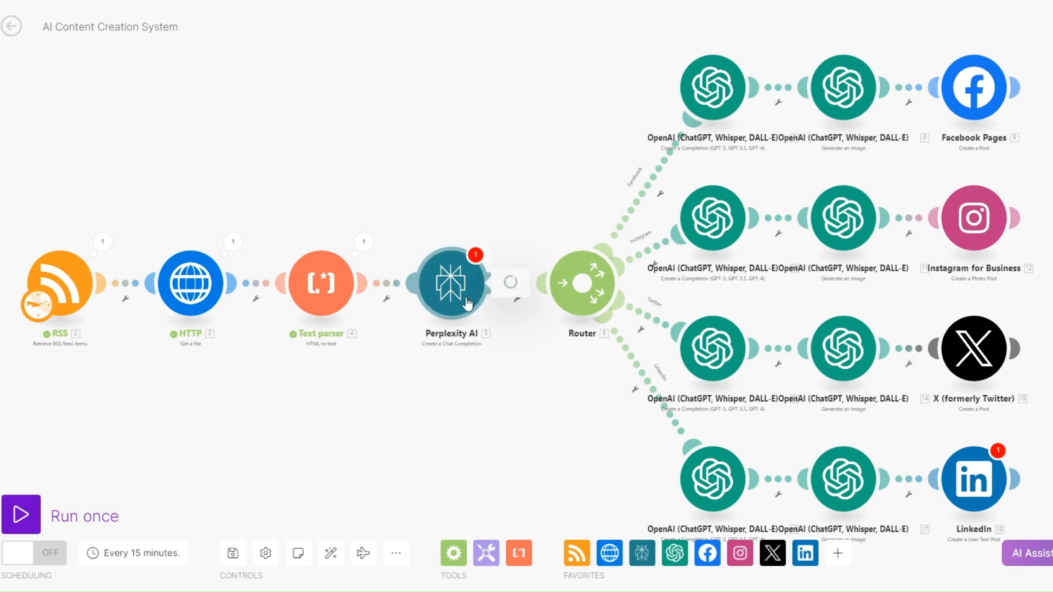
- Examine the Perplexity AI module's new connection form with its connection name and API key fields, and close it unsaved
click(486, 274)
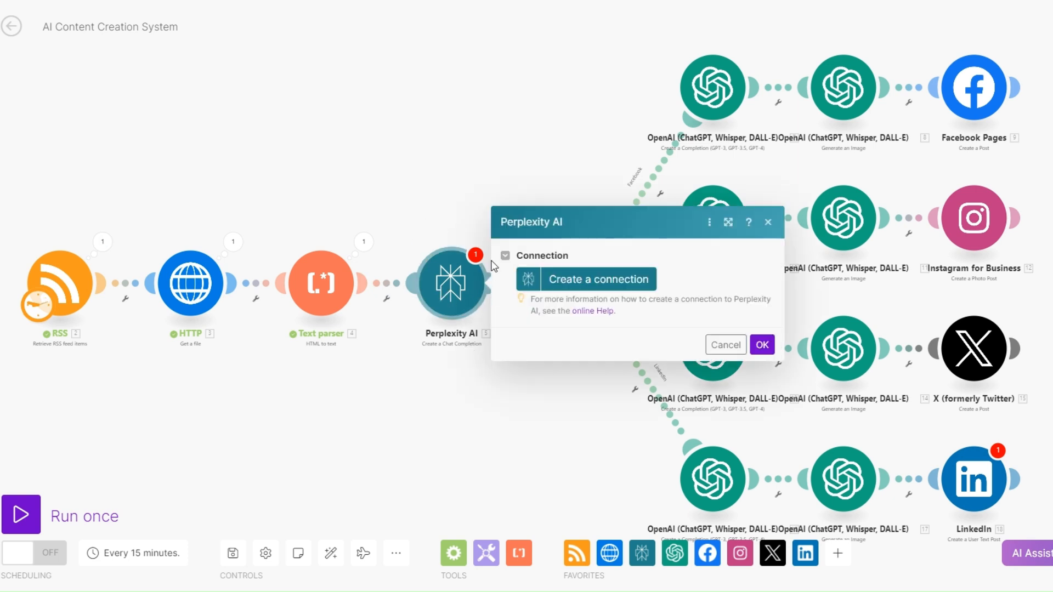
click(647, 289)
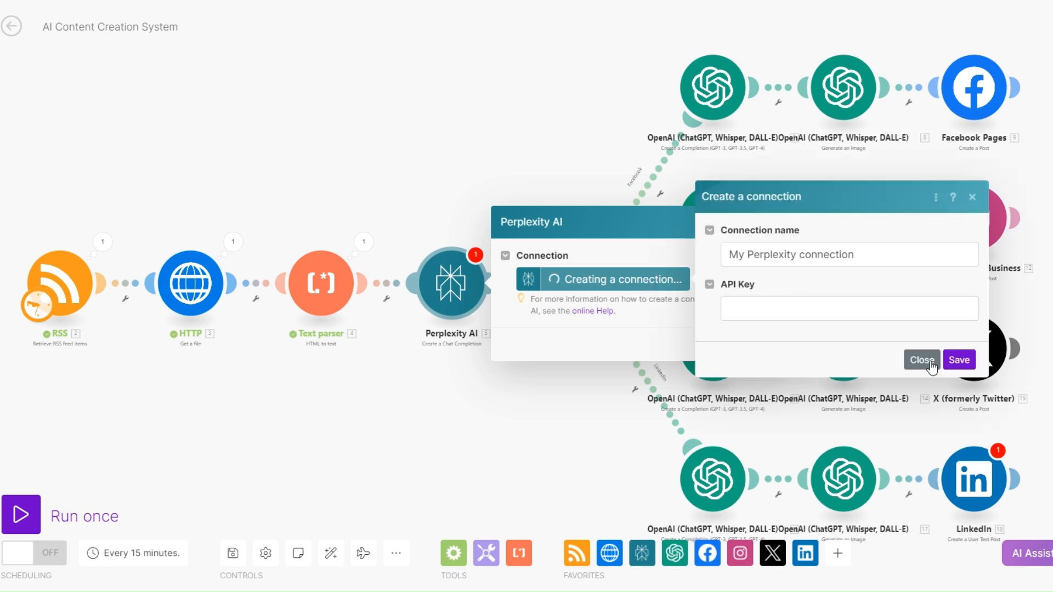
click(922, 360)
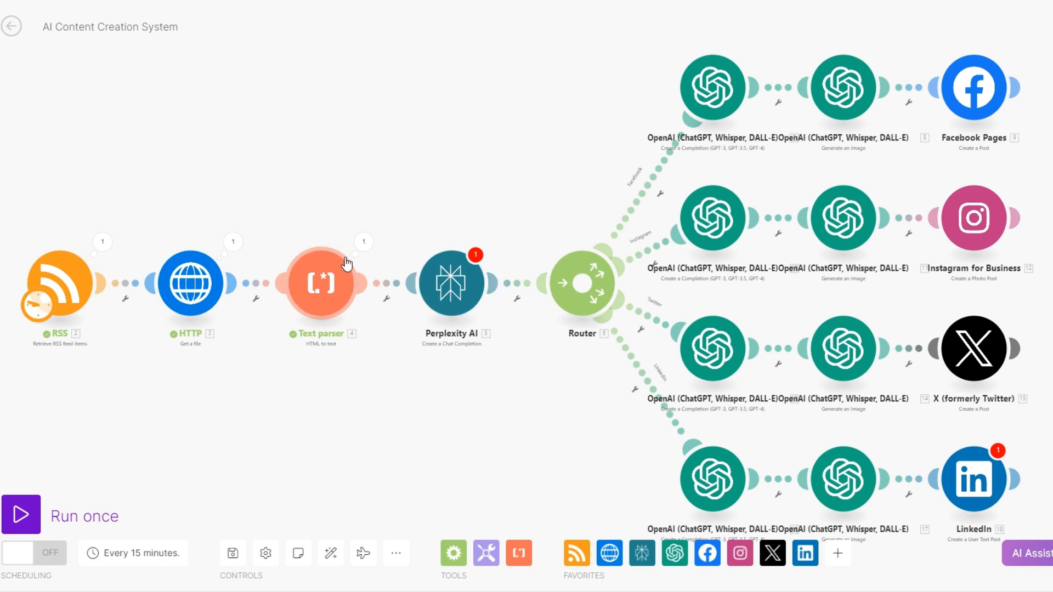
- Check the Text parser module's run output and look over the four social media routes
click(364, 242)
drag(671, 116, 674, 147)
click(375, 143)
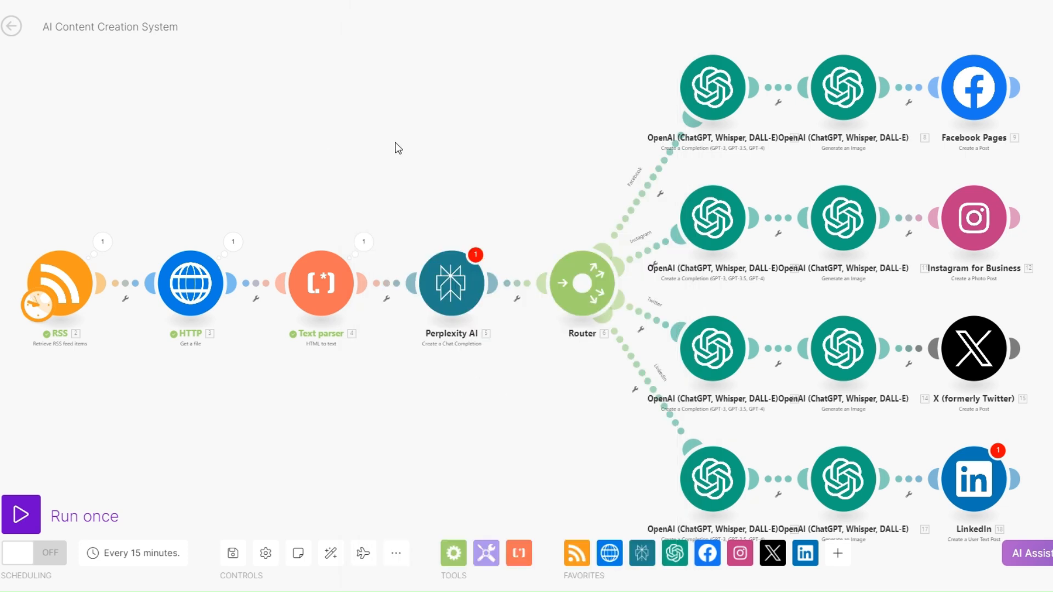
drag(506, 381, 433, 387)
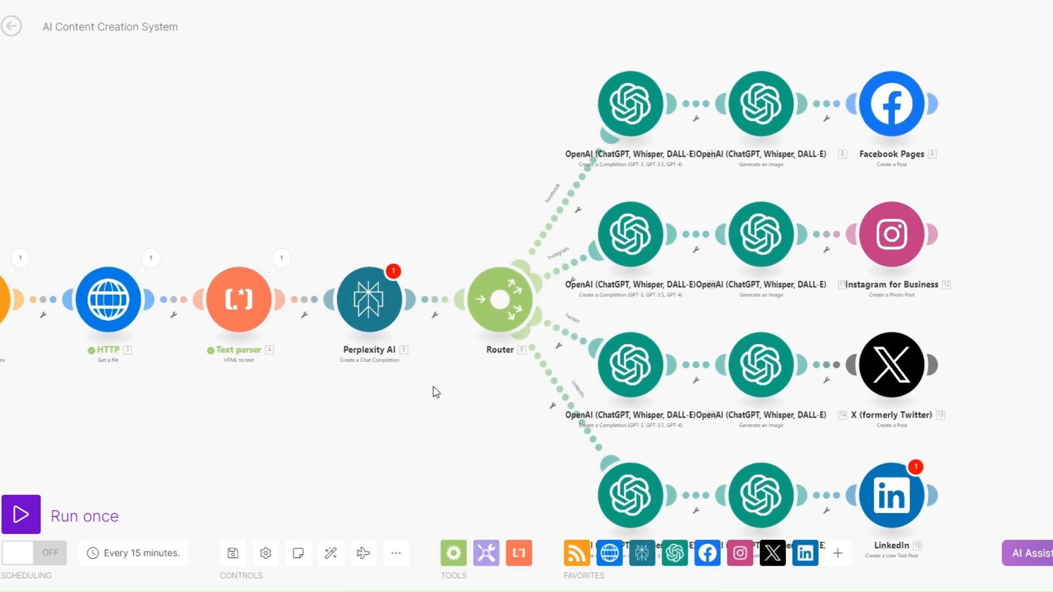